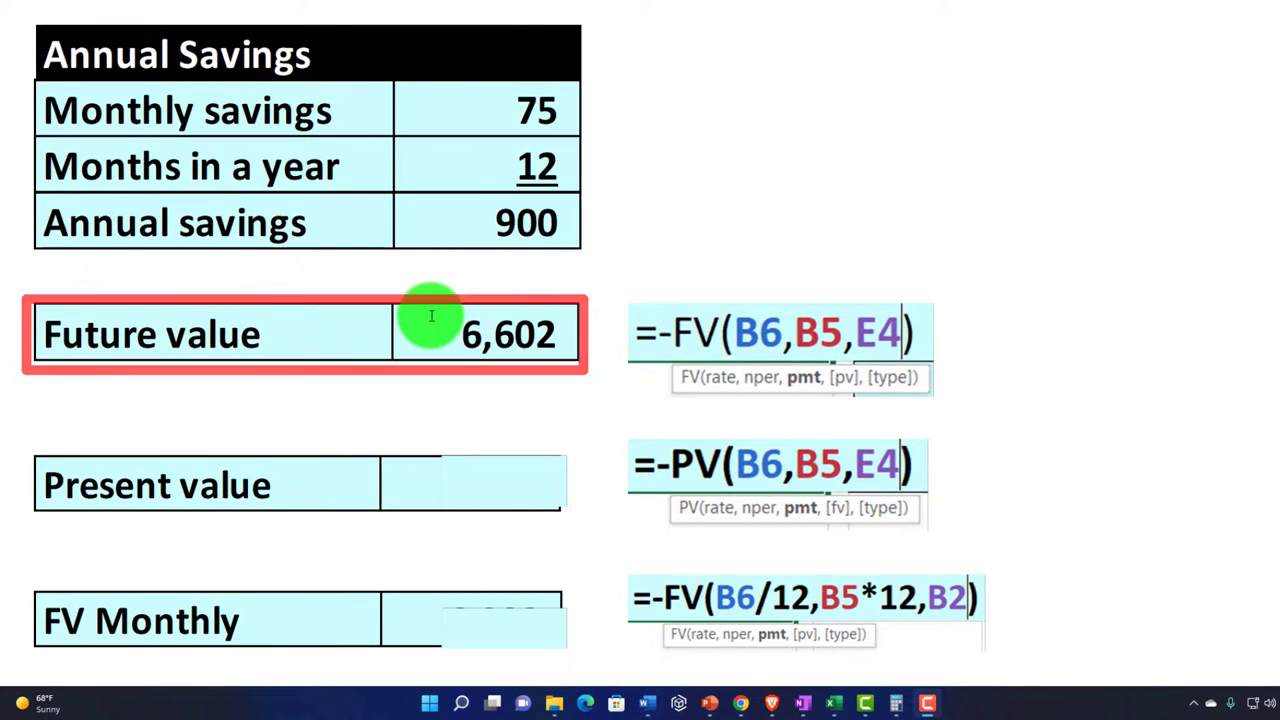
Step: Calculate the total contributions of 900 a year over 6 years in the calculator, then close it
scroll(431, 316, up, 2)
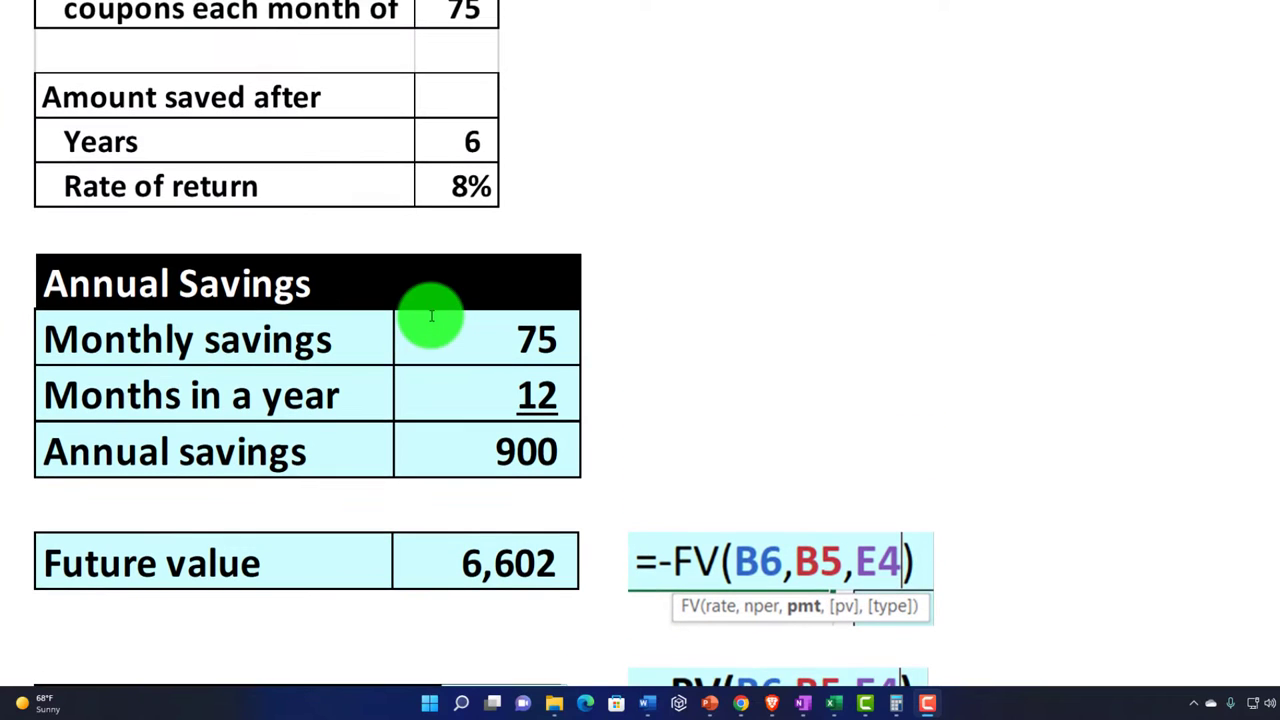
scroll(421, 217, down, 1)
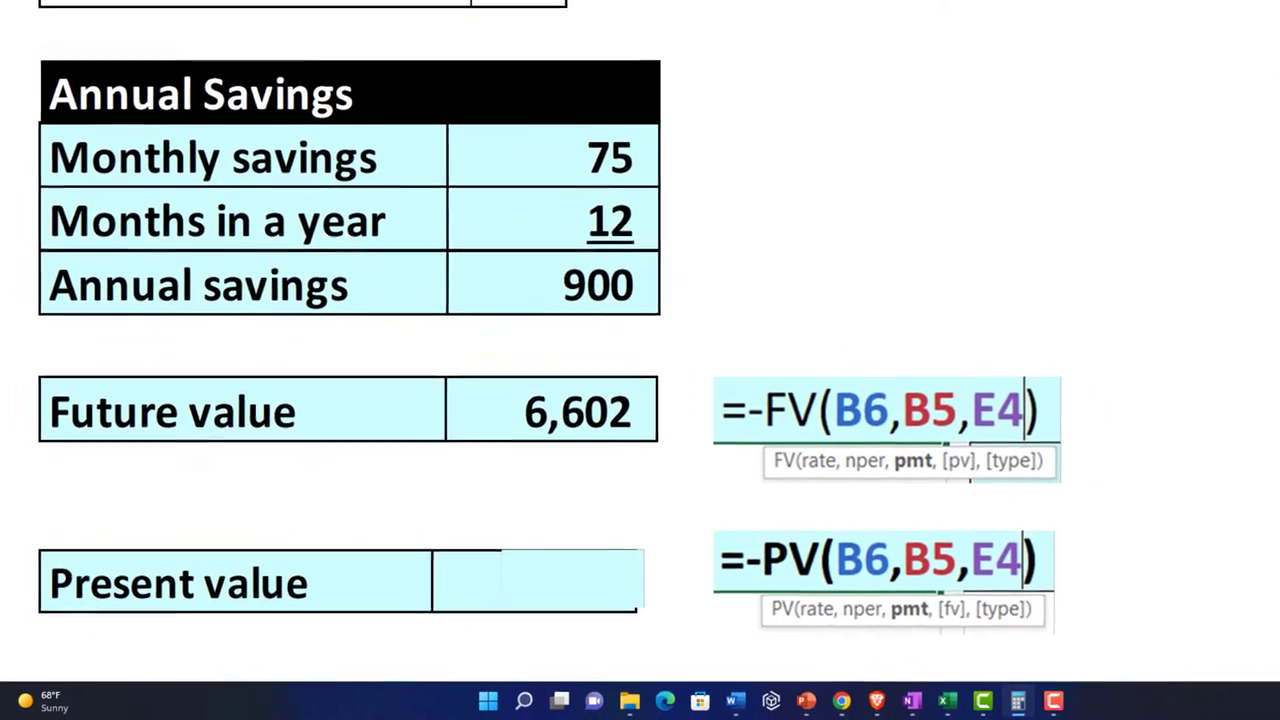
key(alt+Tab)
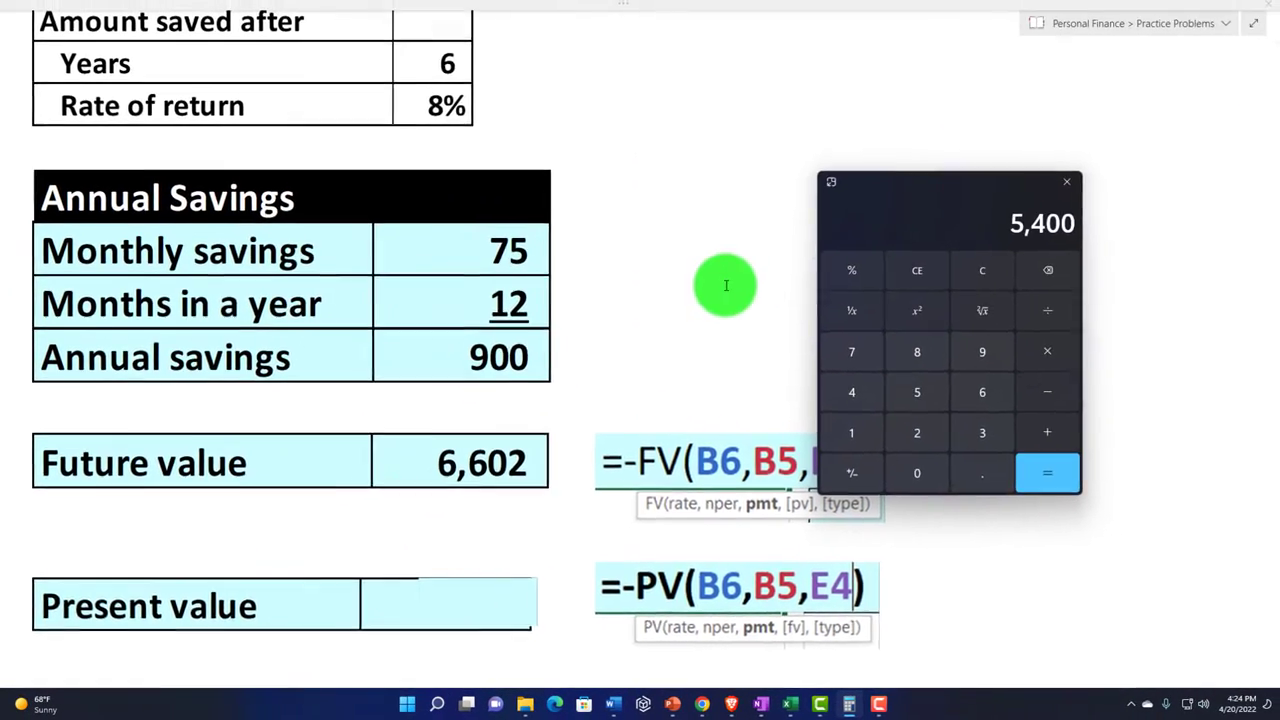
scroll(290, 350, up, 2)
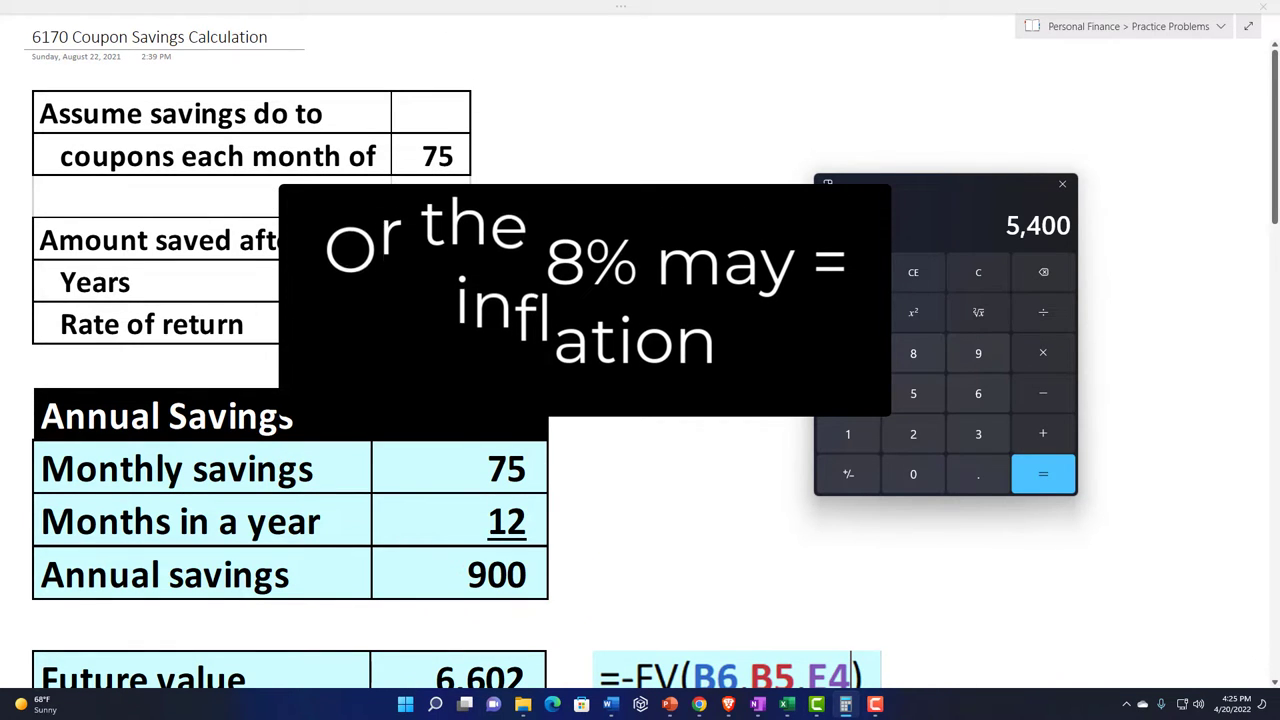
scroll(290, 400, down, 2)
click(977, 272)
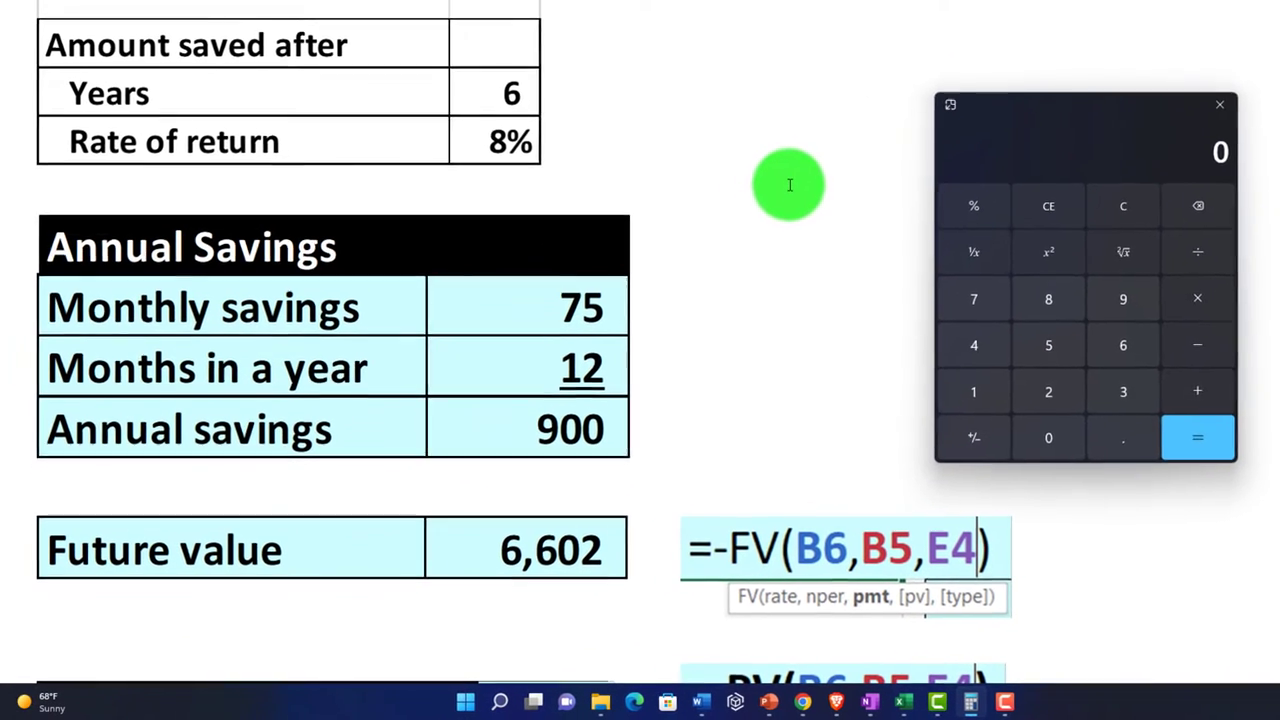
key(9)
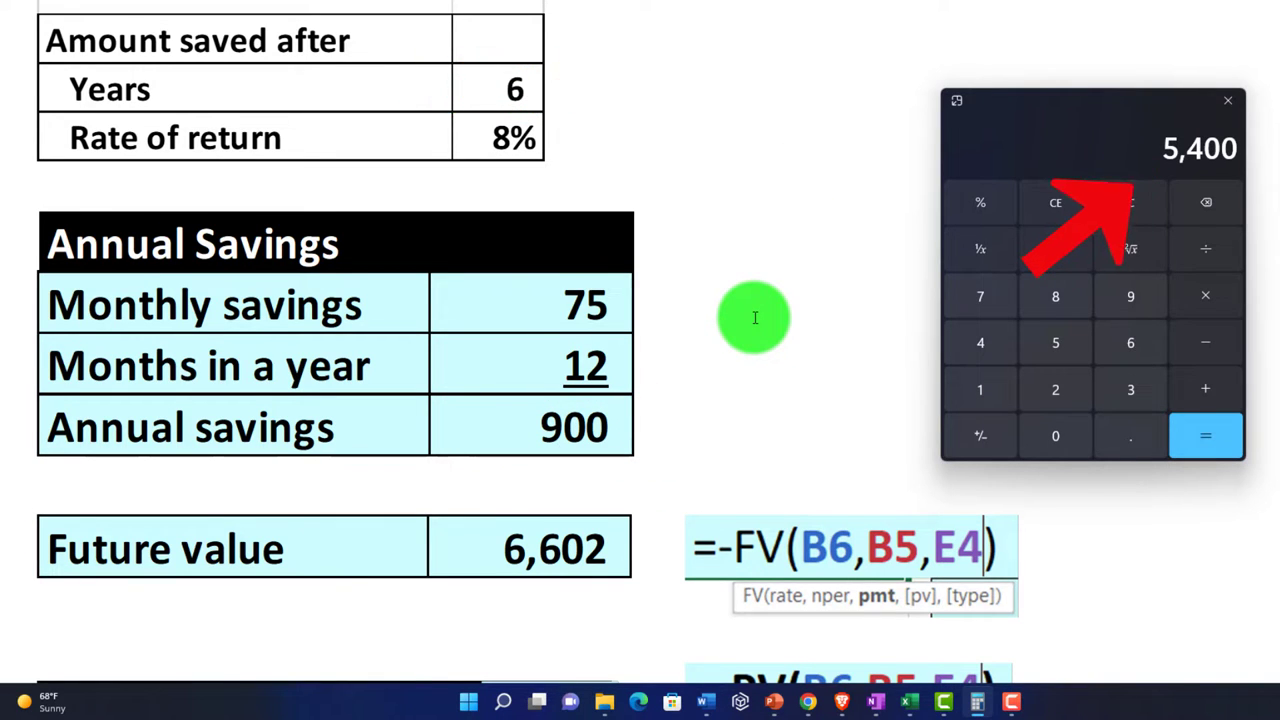
scroll(755, 318, down, 2)
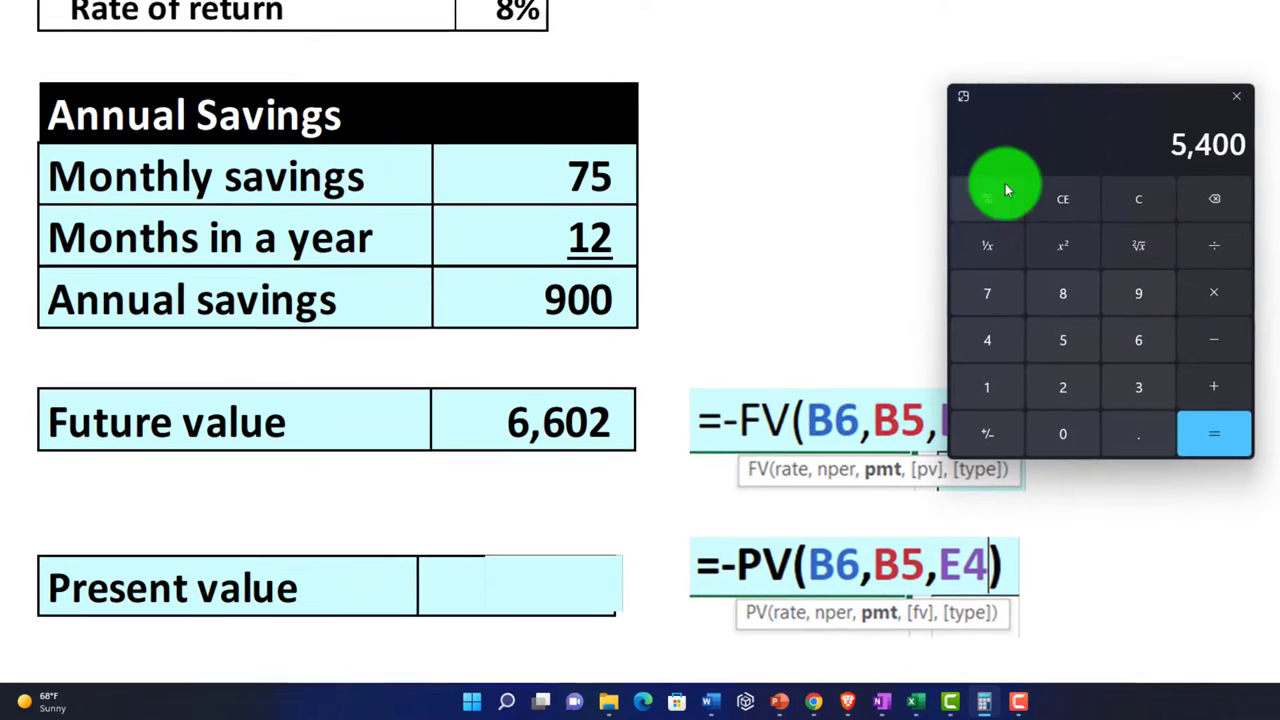
click(1228, 100)
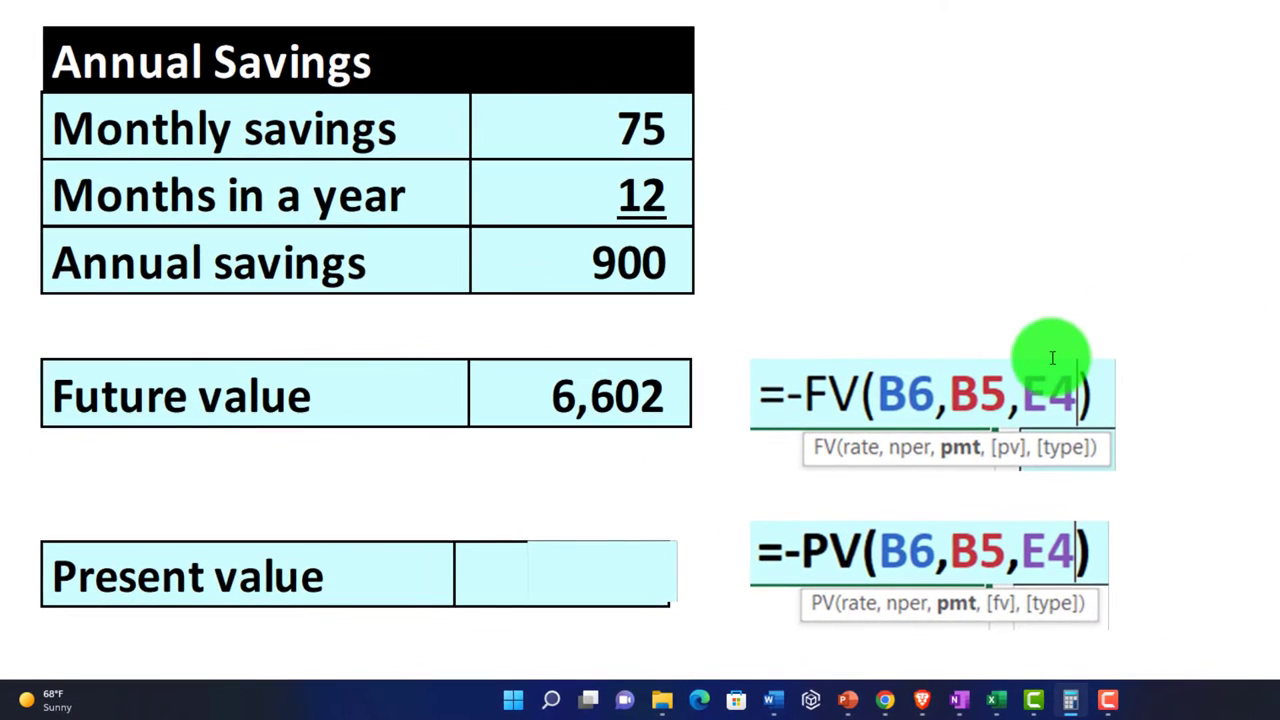
Step: Review the coupon savings assumptions, the annual savings table and the future and present value formulas
scroll(1046, 400, up, 6)
scroll(1046, 510, up, 1)
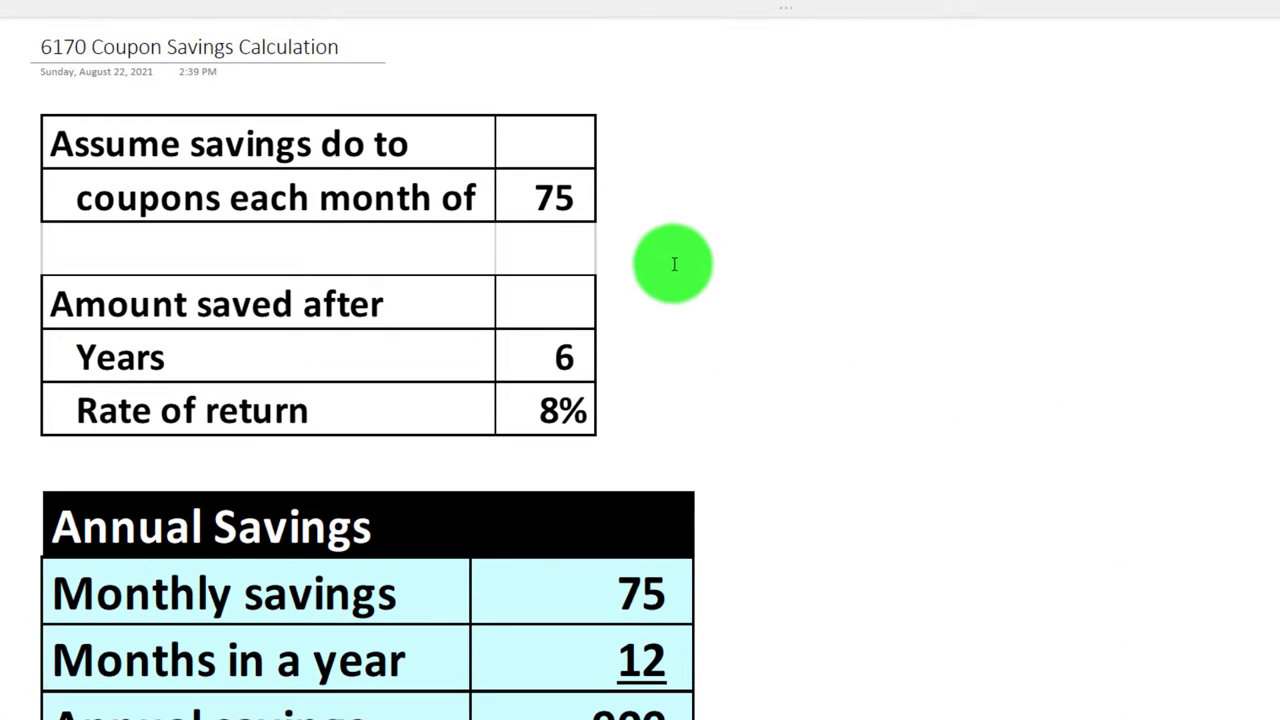
drag(557, 154, 571, 235)
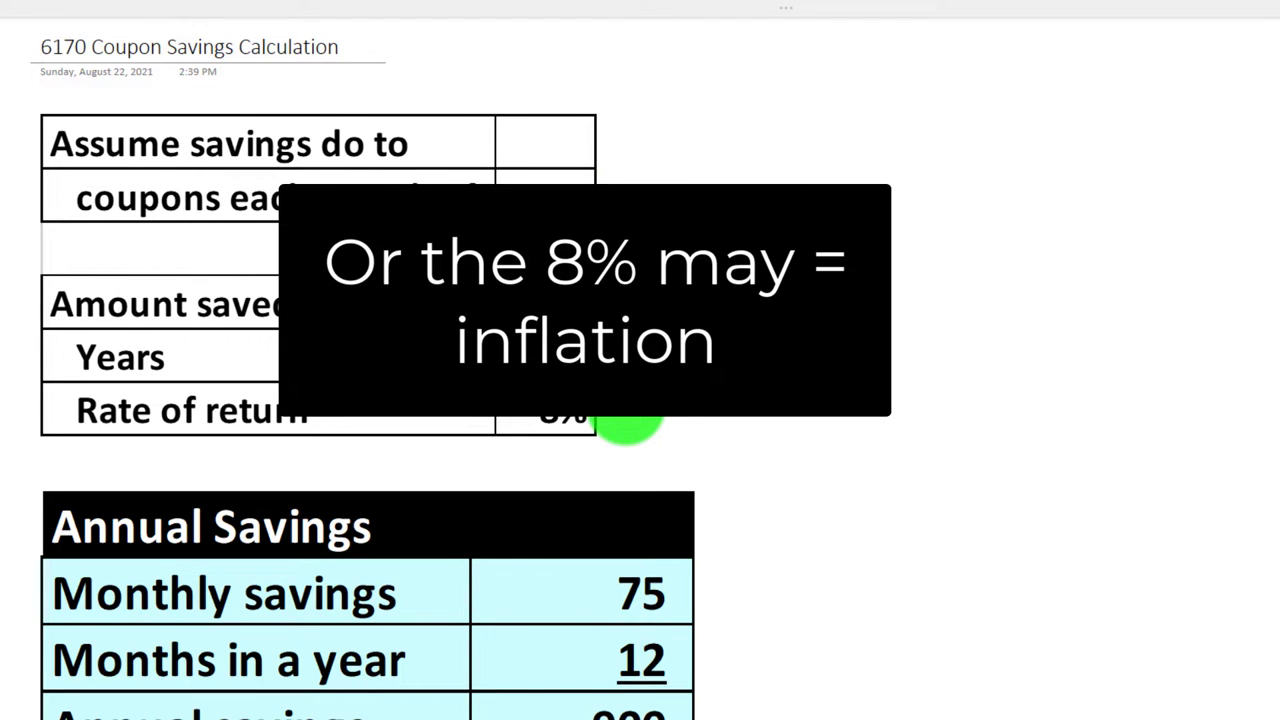
scroll(628, 425, down, 2)
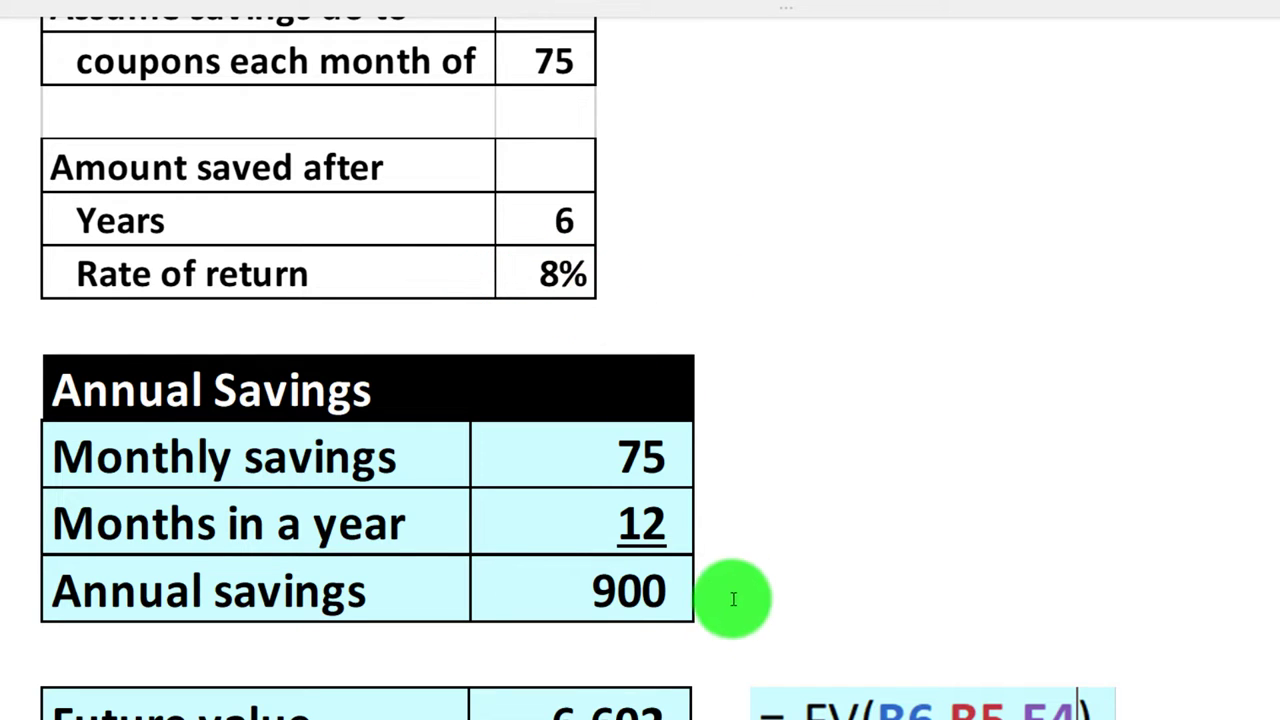
scroll(725, 609, down, 2)
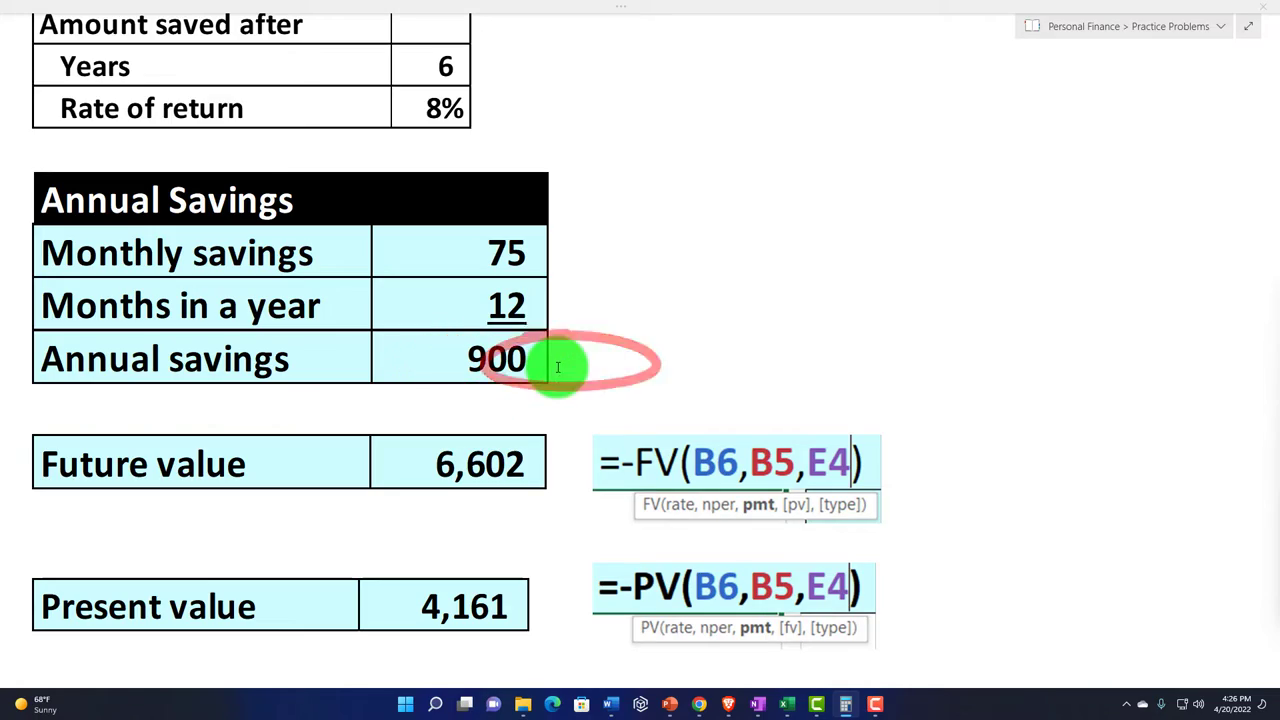
scroll(557, 400, down, 3)
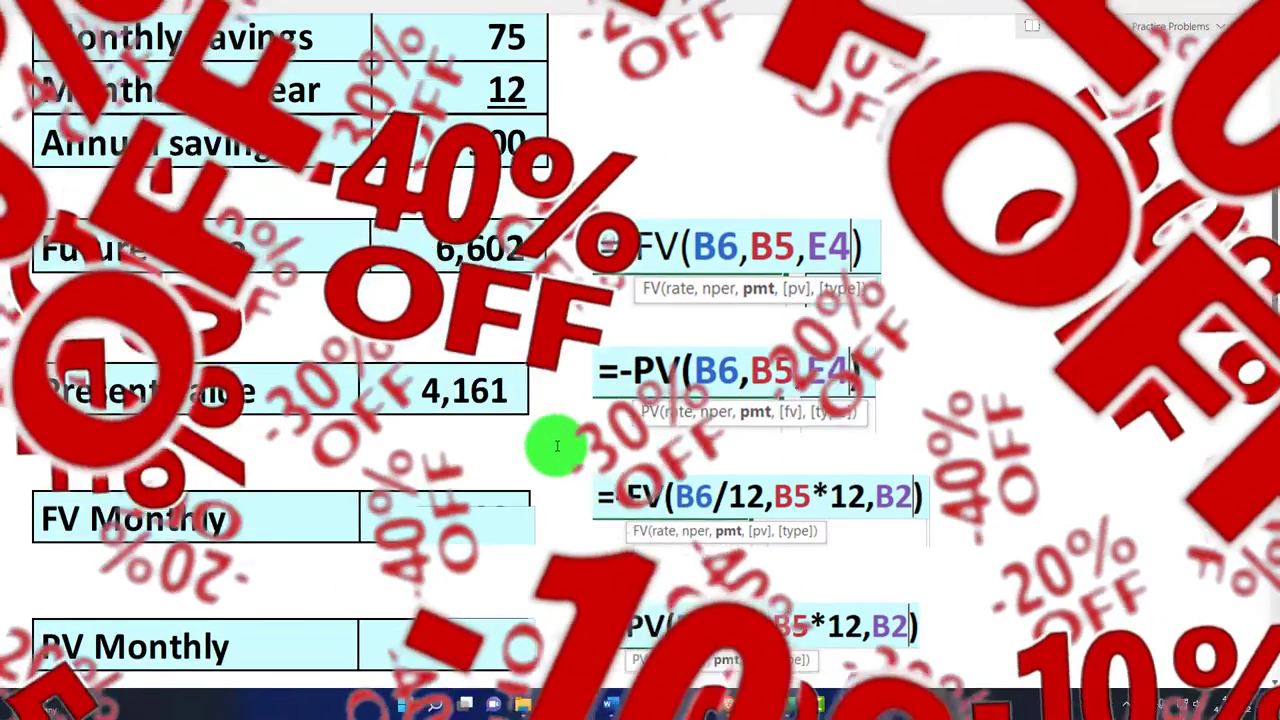
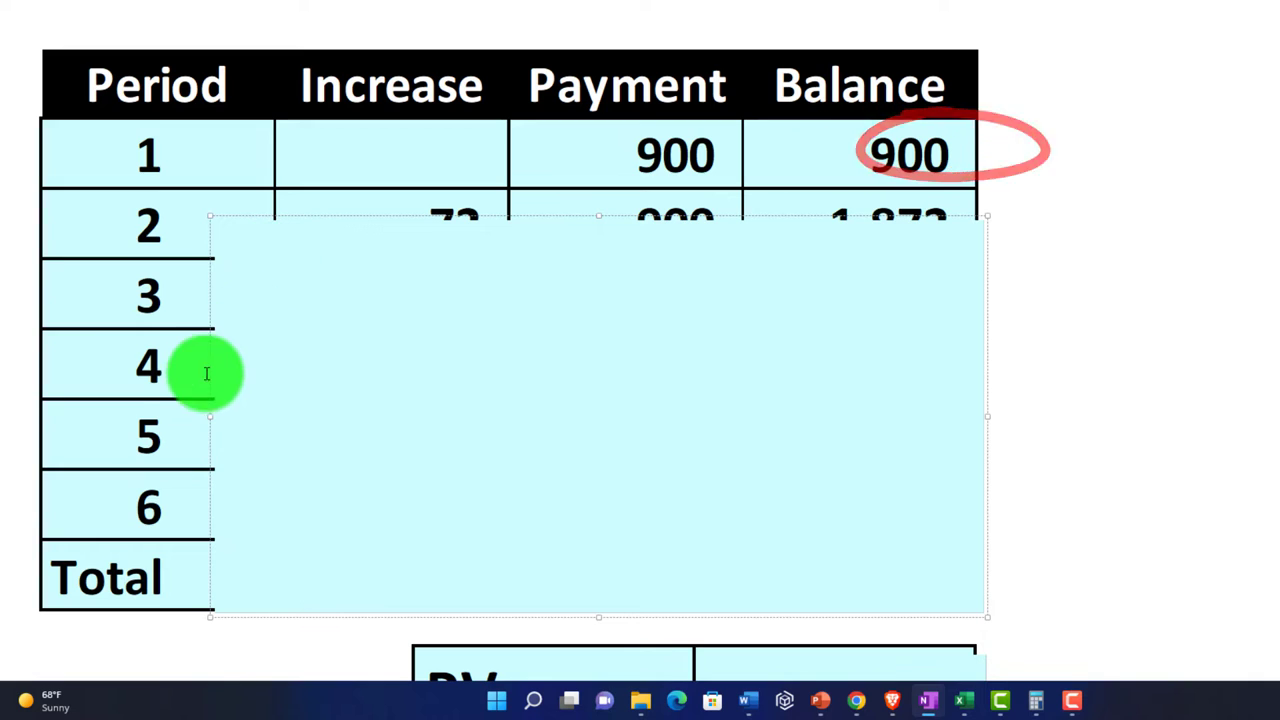
Step: Uncover the Increase column of the period table and calculate the 8% increase on the 900 balance in the calculator
drag(229, 418, 519, 428)
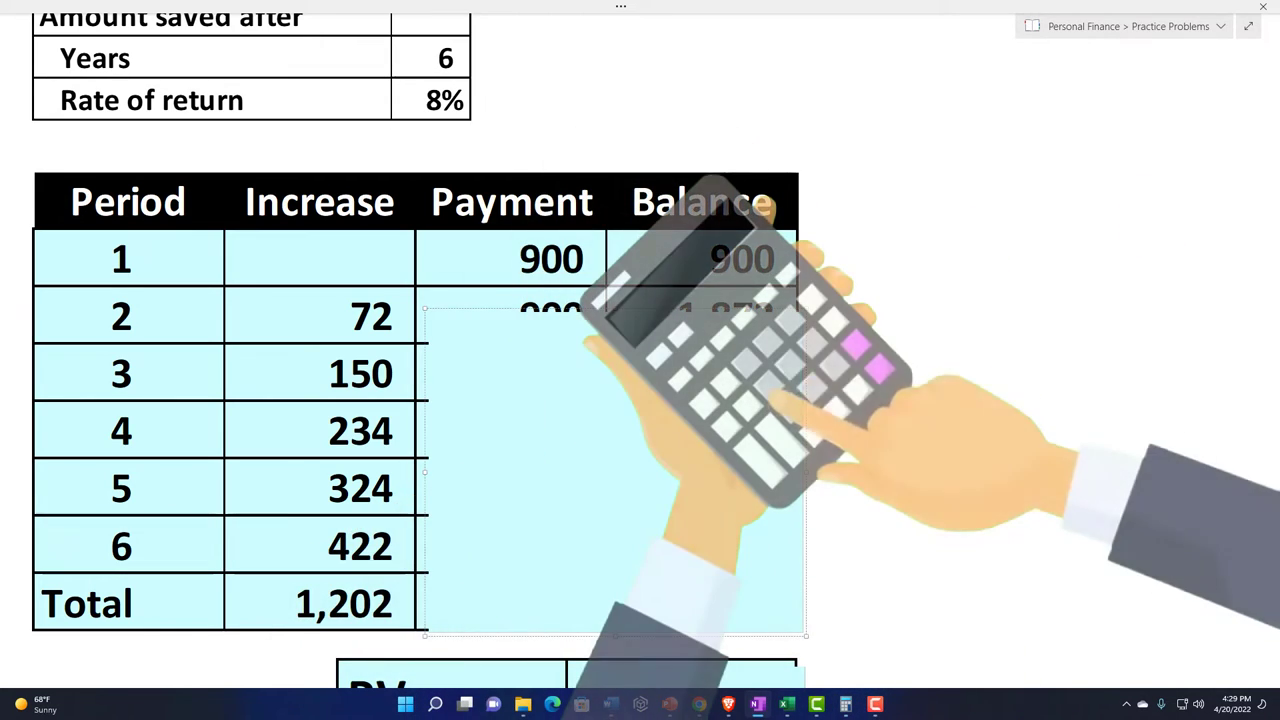
key(alt+Tab)
click(1055, 284)
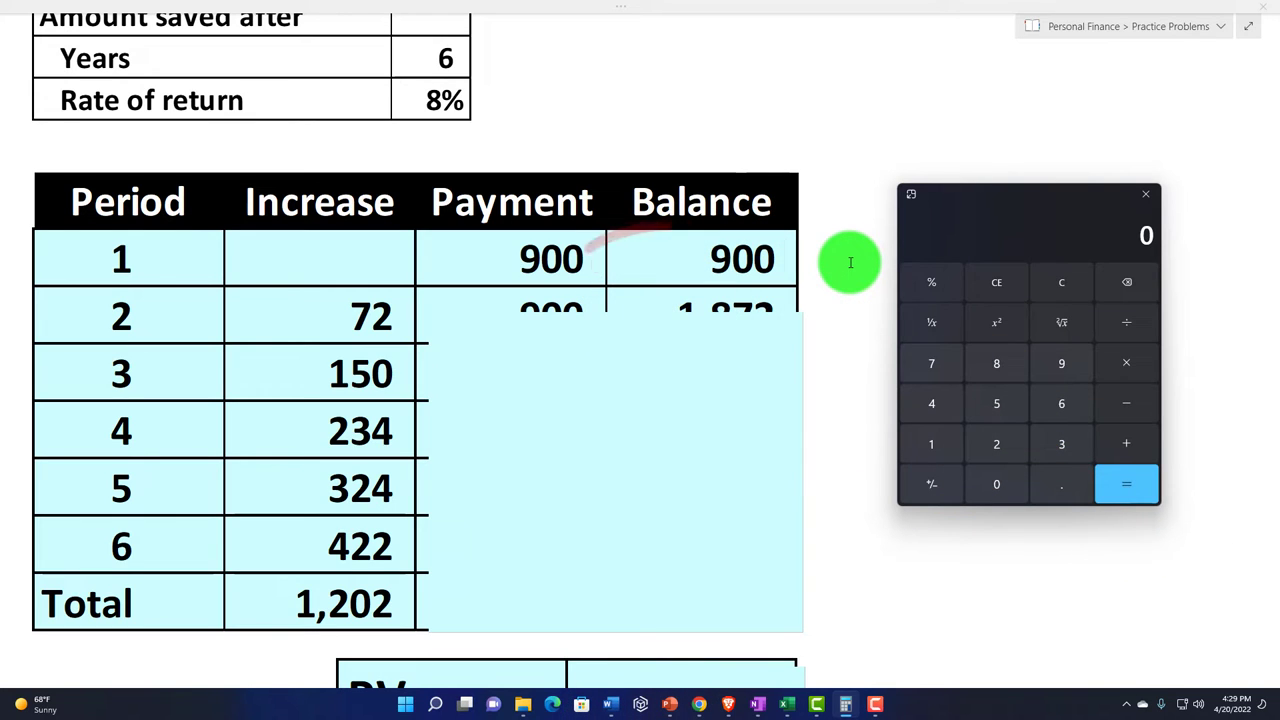
text(00)
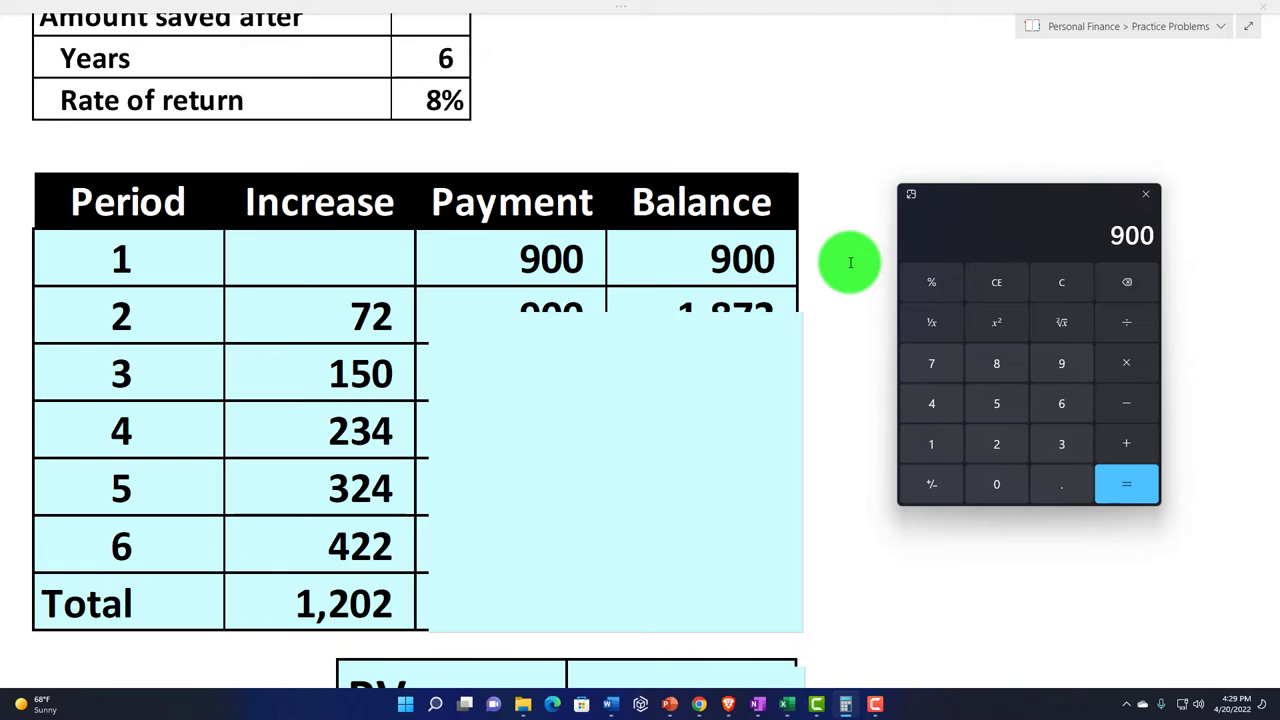
Step: Uncover the period 2 payment and balance, and add the 900 payment and the prior 900 balance to the calculated increase
mouse_move(455, 300)
mouse_down()
mouse_move(360, 341)
mouse_move(440, 290)
mouse_up()
click(556, 342)
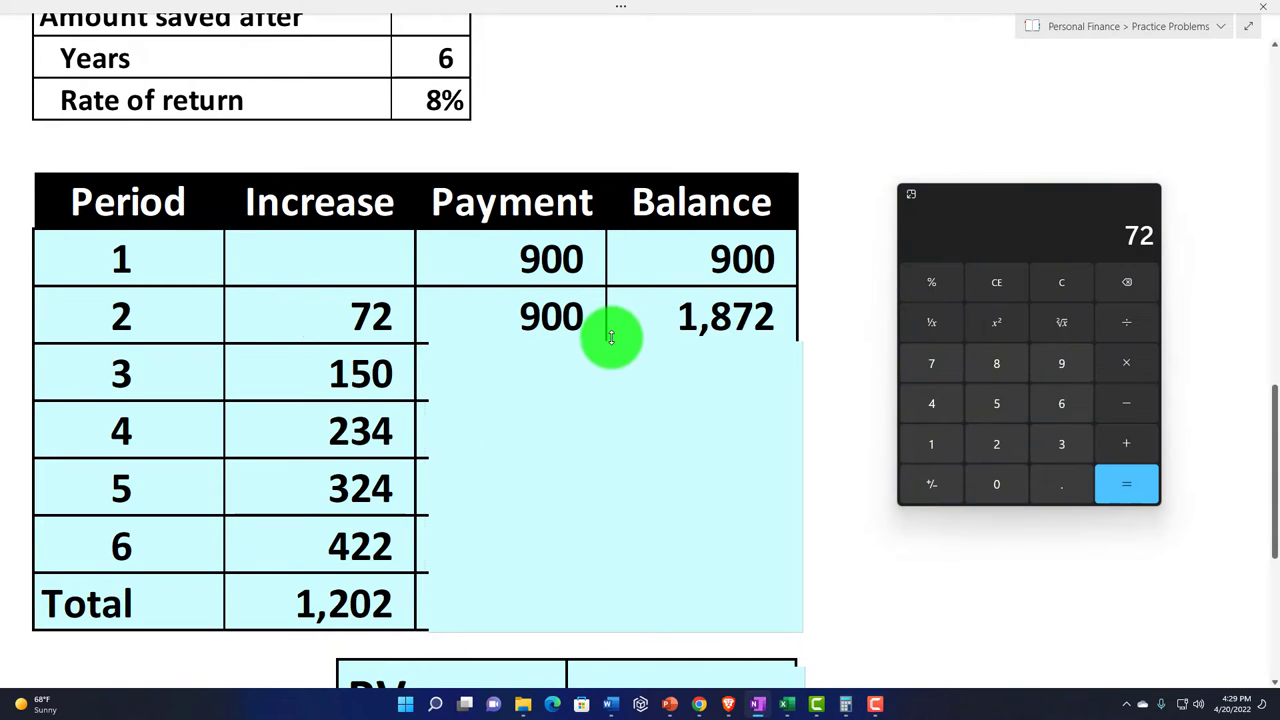
click(1132, 450)
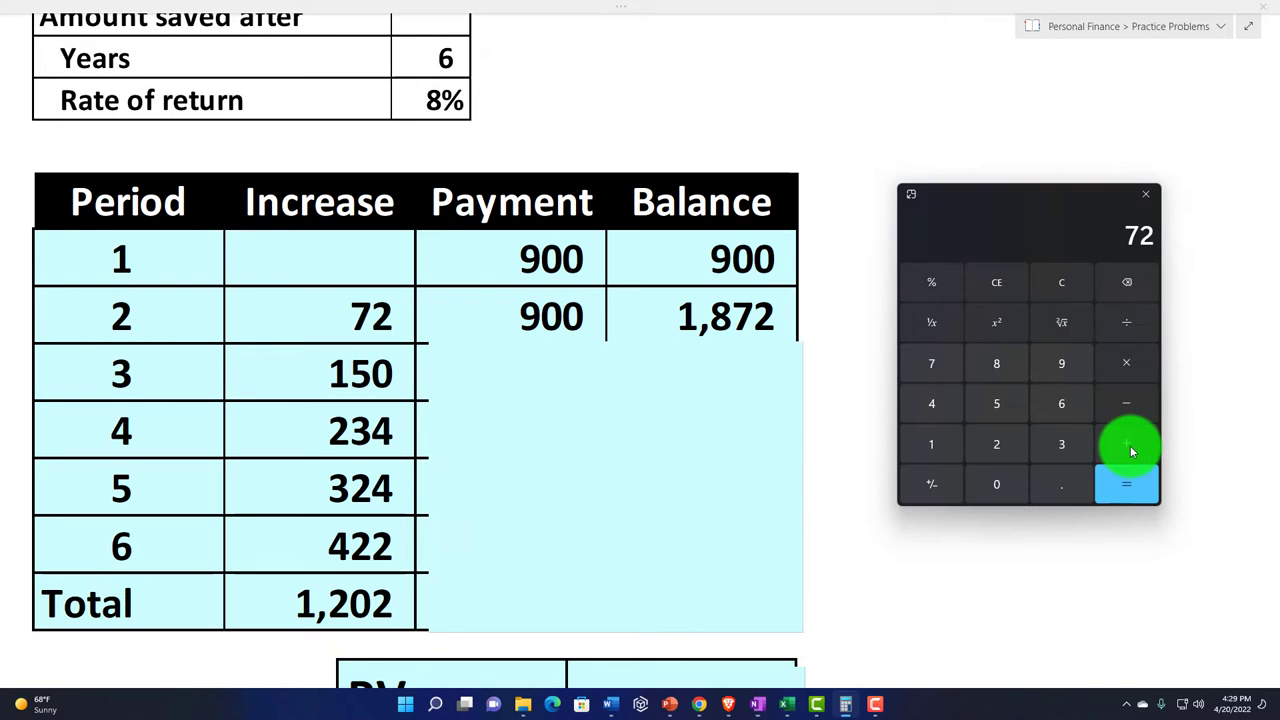
text(90)
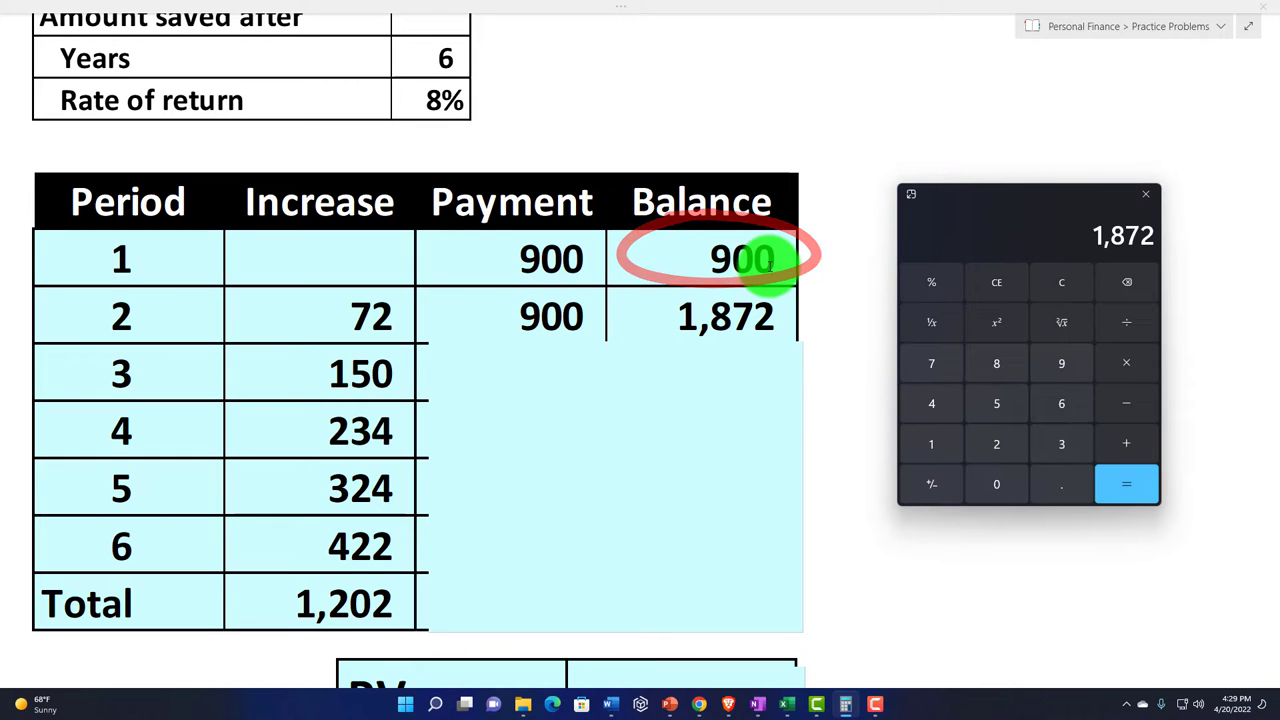
Step: Uncover the period 3 payment and balance, and calculate the balance as 1,872 × 0.08 plus 900 plus 1,872
click(605, 346)
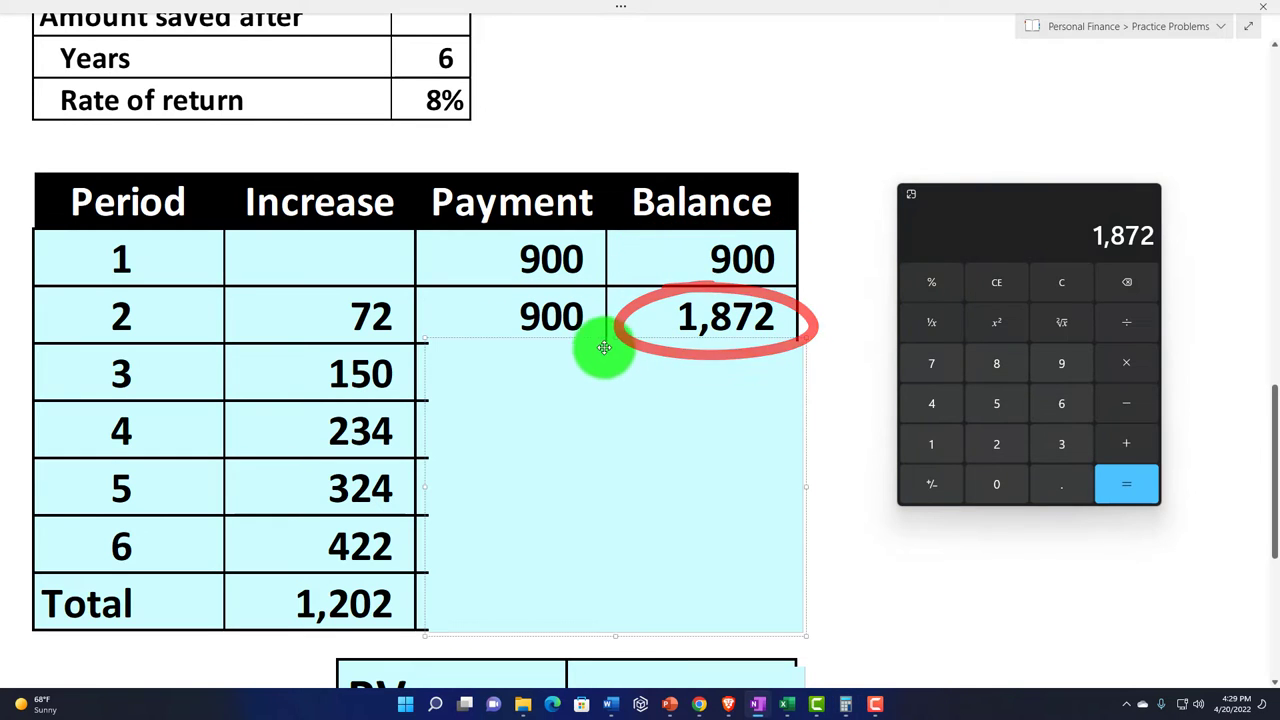
drag(614, 341, 617, 390)
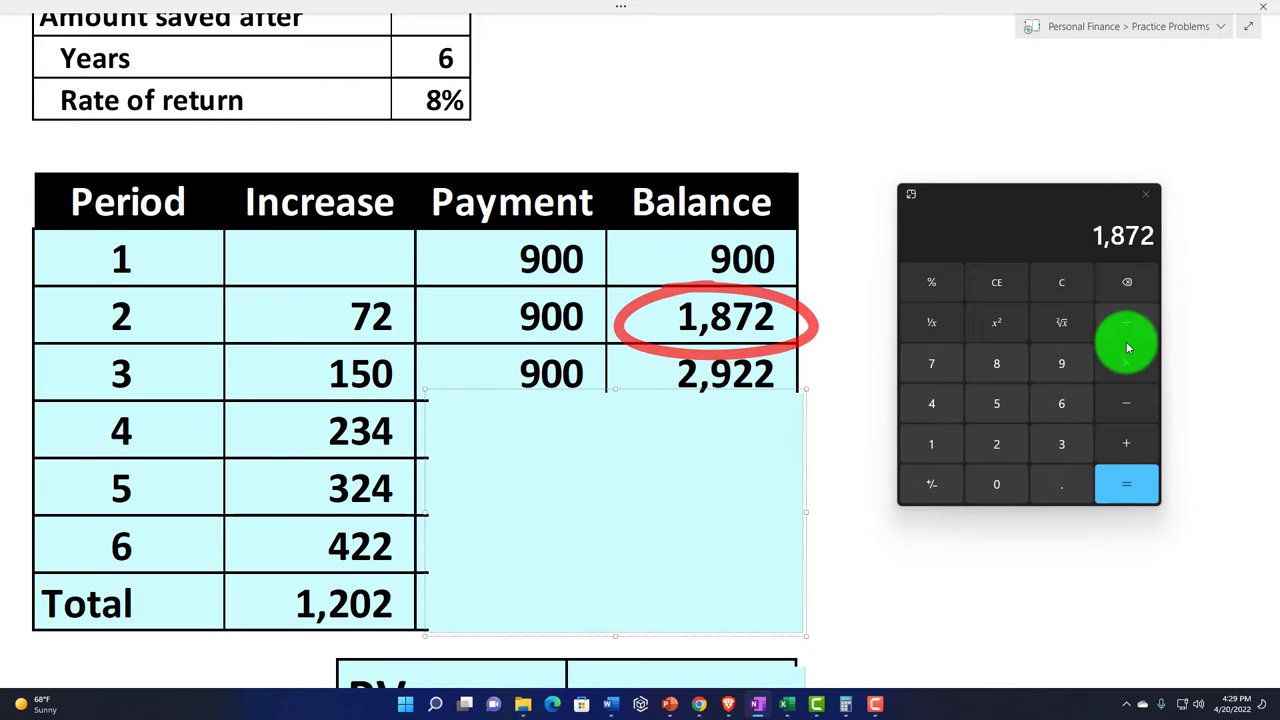
text(0.08)
key(Return)
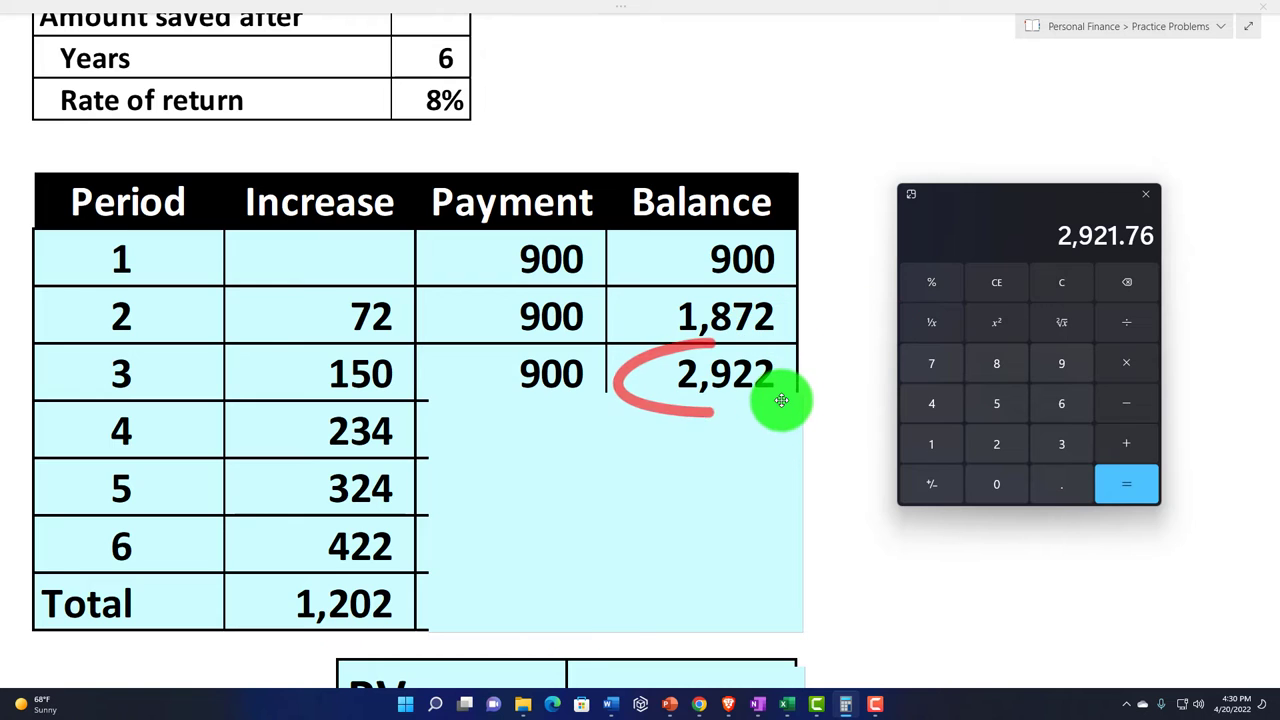
Step: Uncover the period 4 payment and balance, and calculate the balance as 2,921.76 × 0.08 plus 900 plus 2,922
click(605, 390)
drag(605, 390, 608, 447)
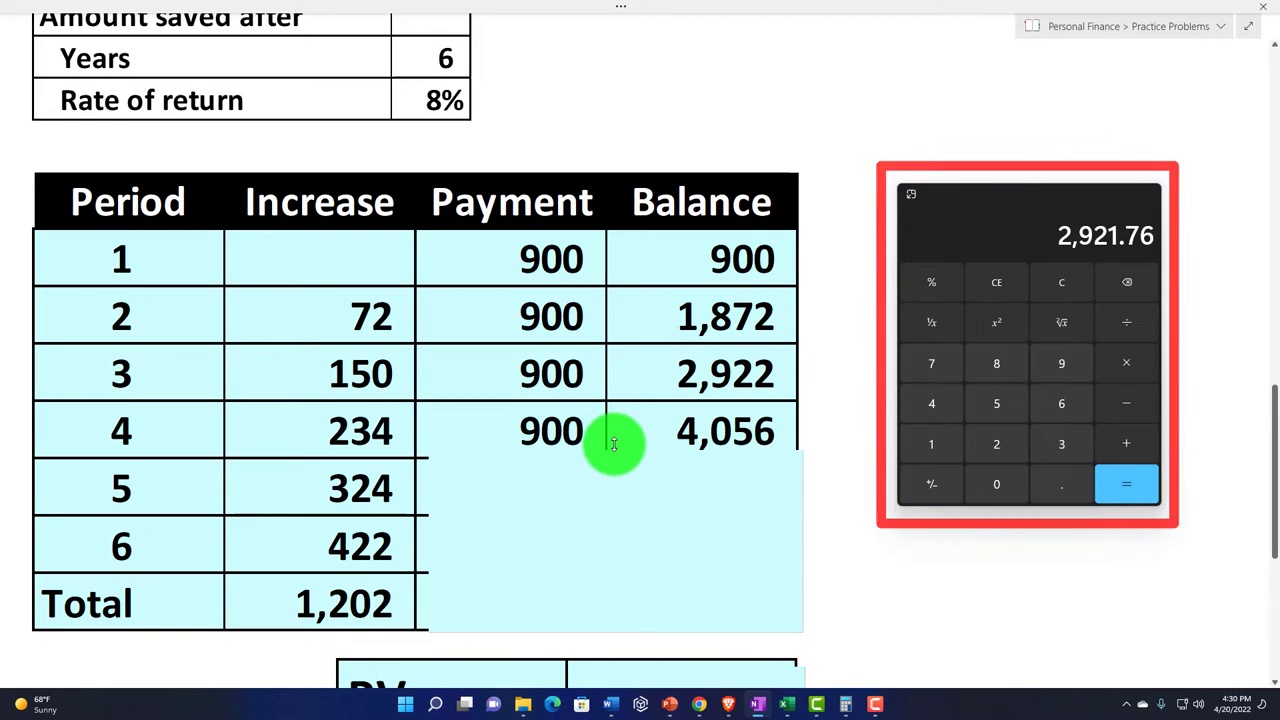
click(1129, 365)
text(0.0)
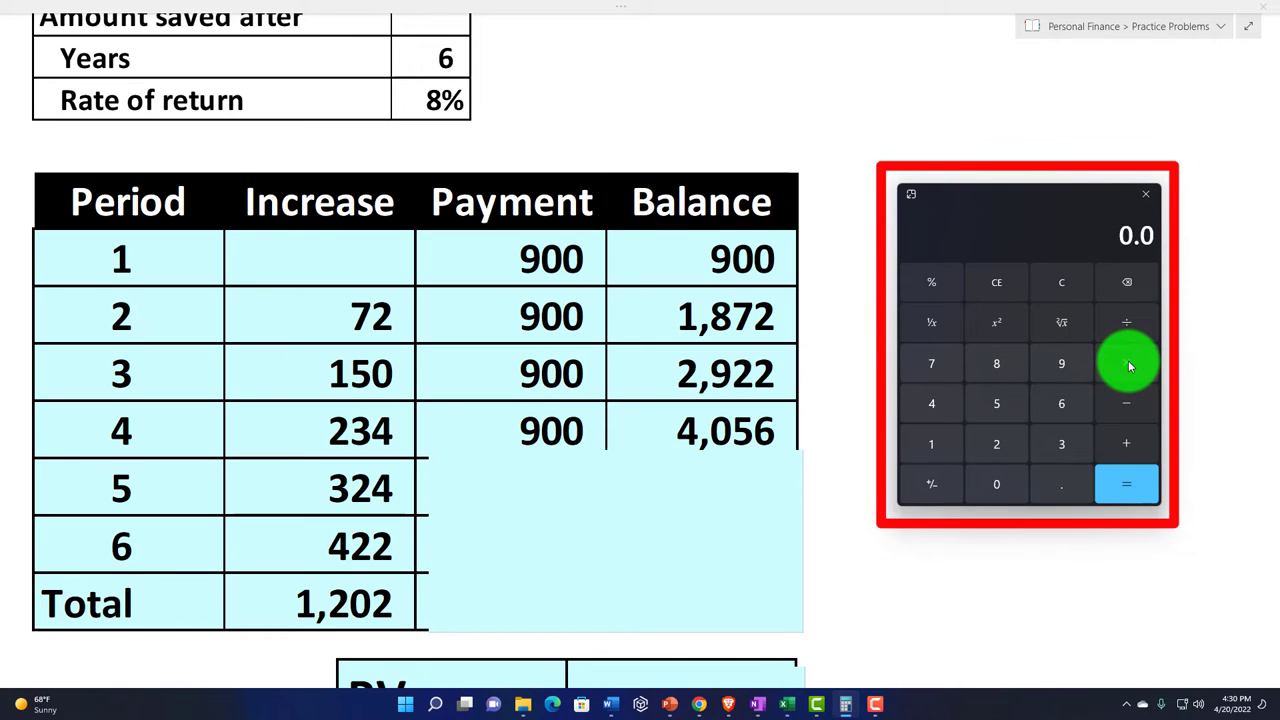
text(8)
key(Return)
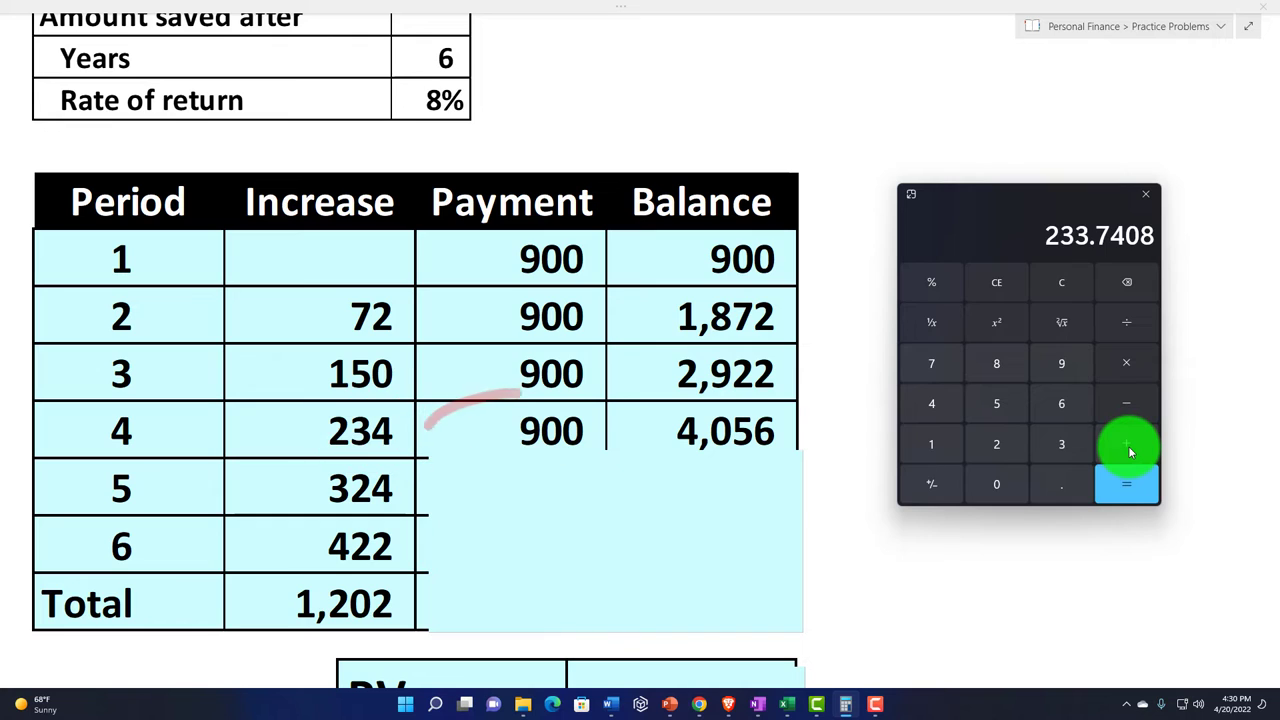
text(900)
key(Return)
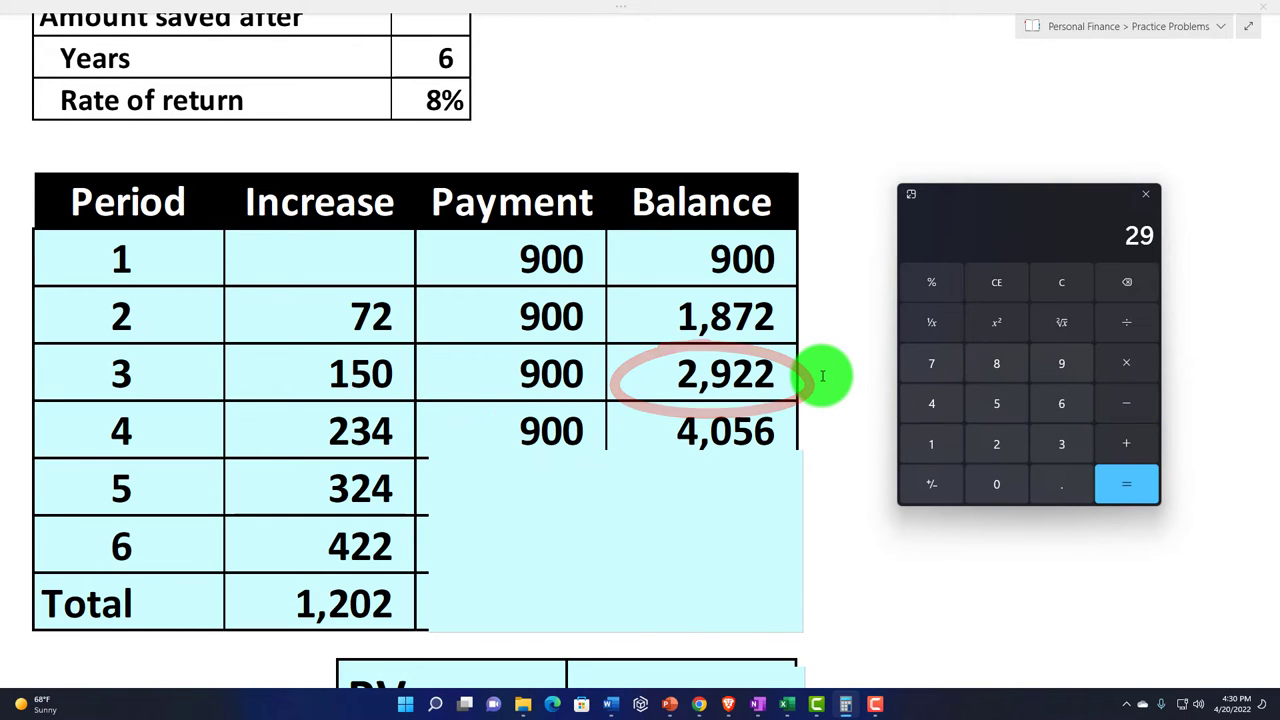
Step: Uncover the remaining payments and balances through the Total row, and the PV result below the table
click(700, 491)
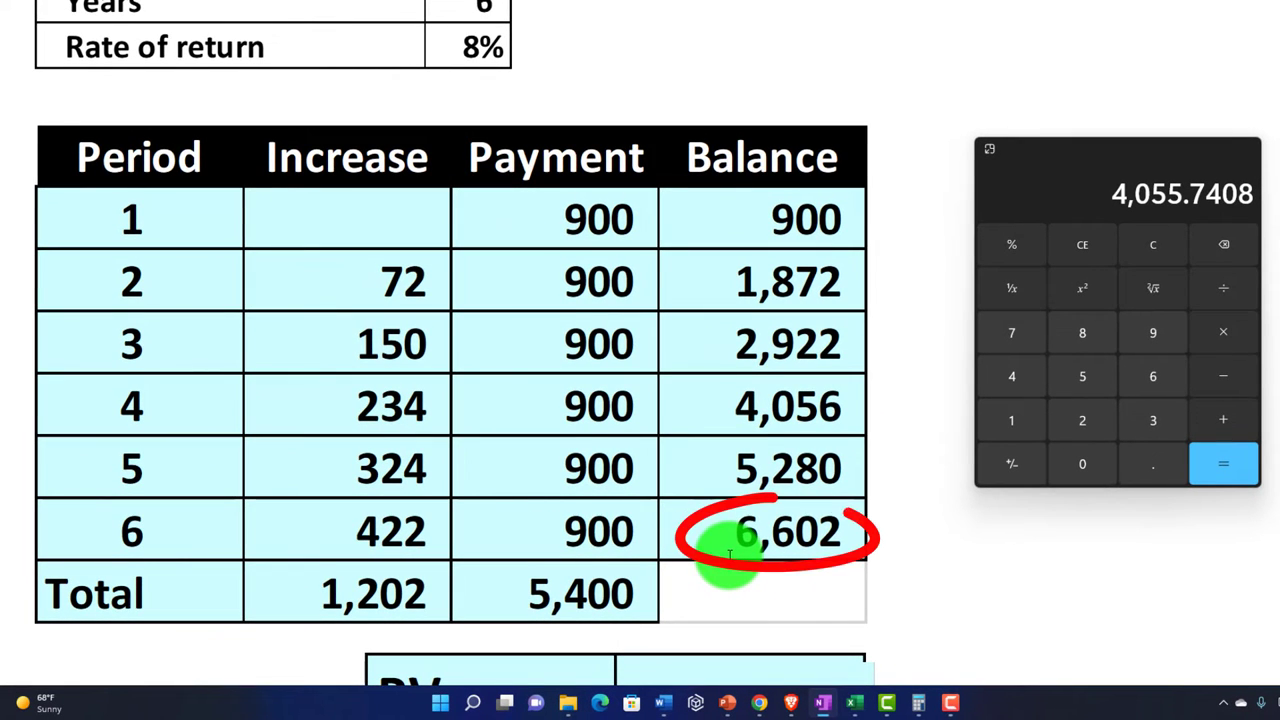
scroll(730, 555, down, 2)
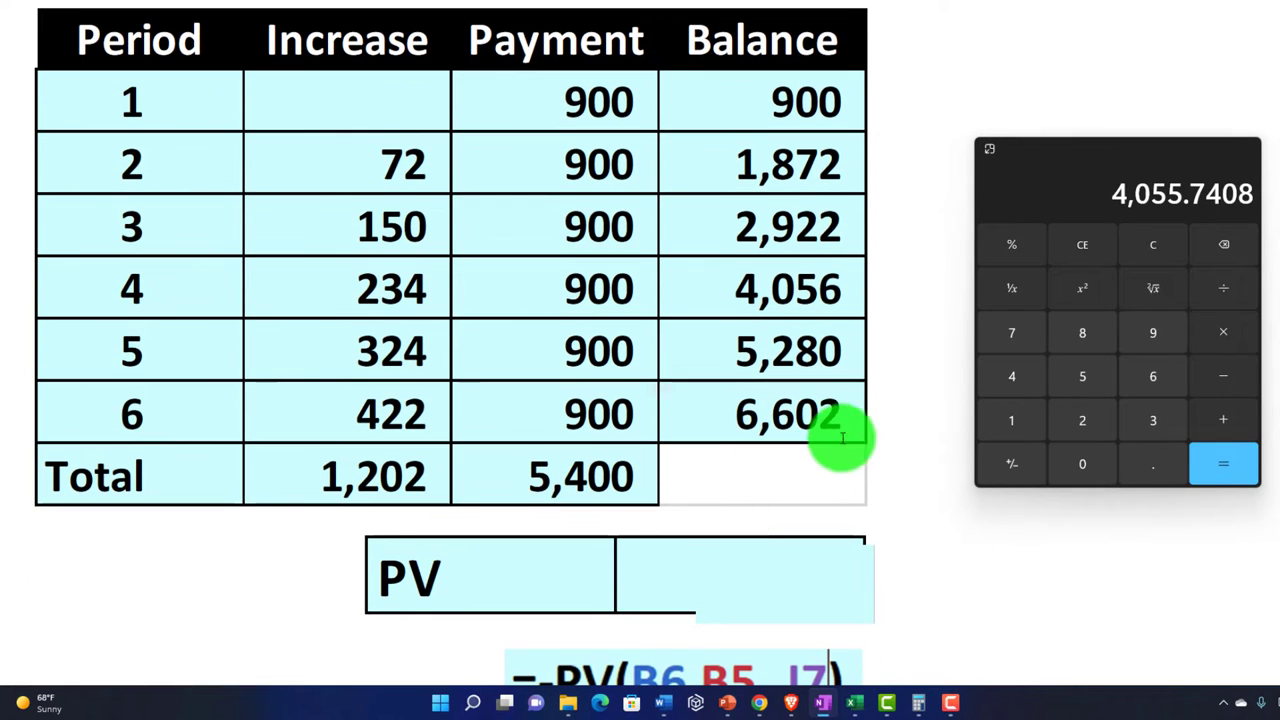
drag(837, 441, 770, 363)
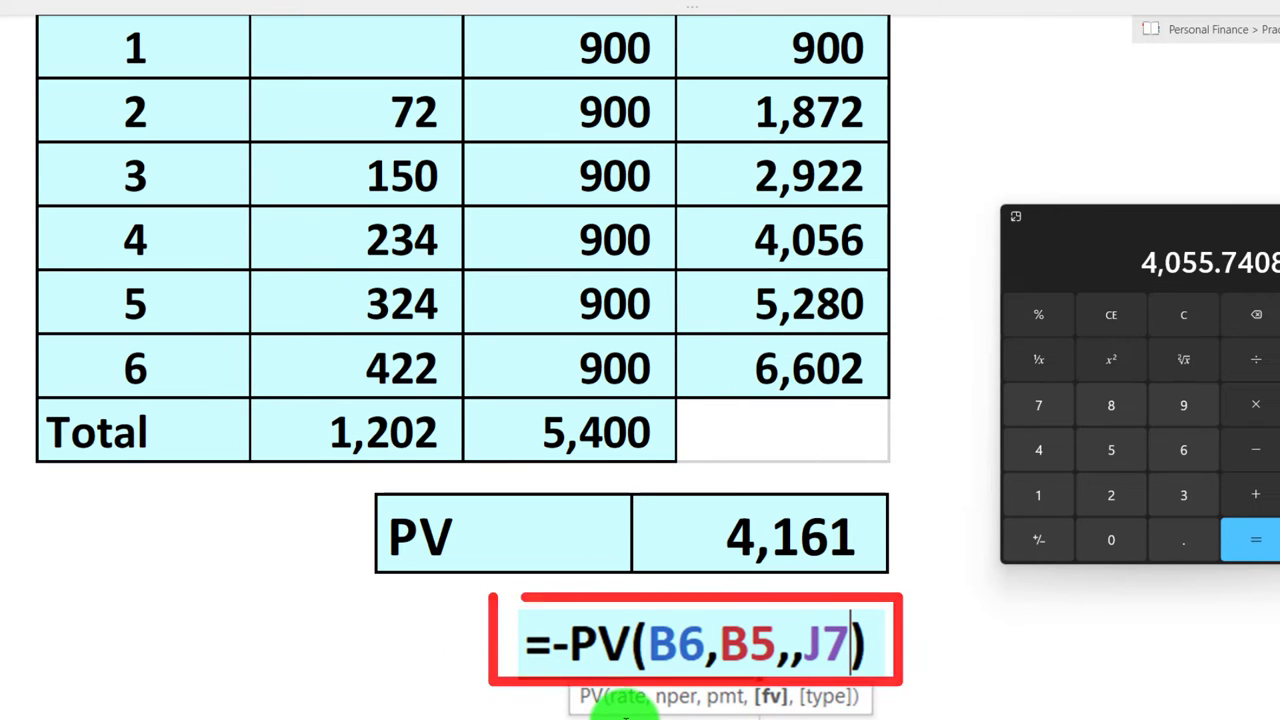
Step: Move the calculator clear of the formulas and uncover the FV Monthly result
scroll(428, 600, up, 3)
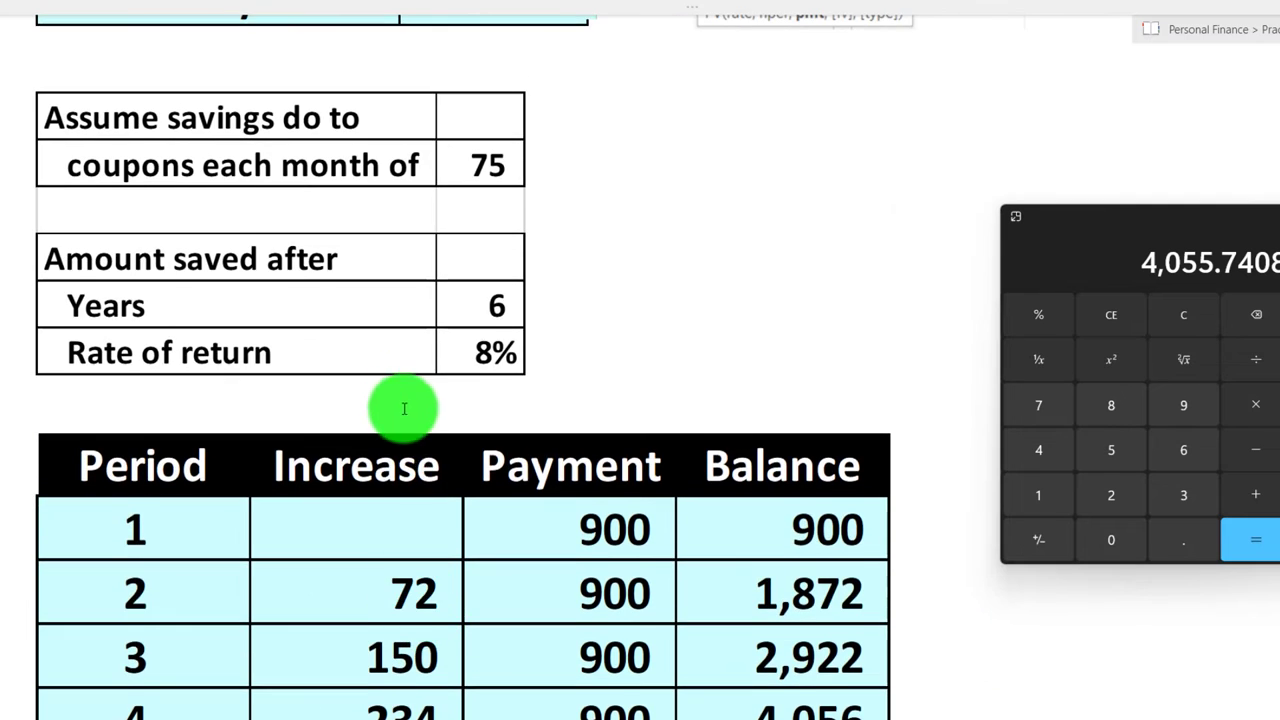
scroll(400, 406, down, 4)
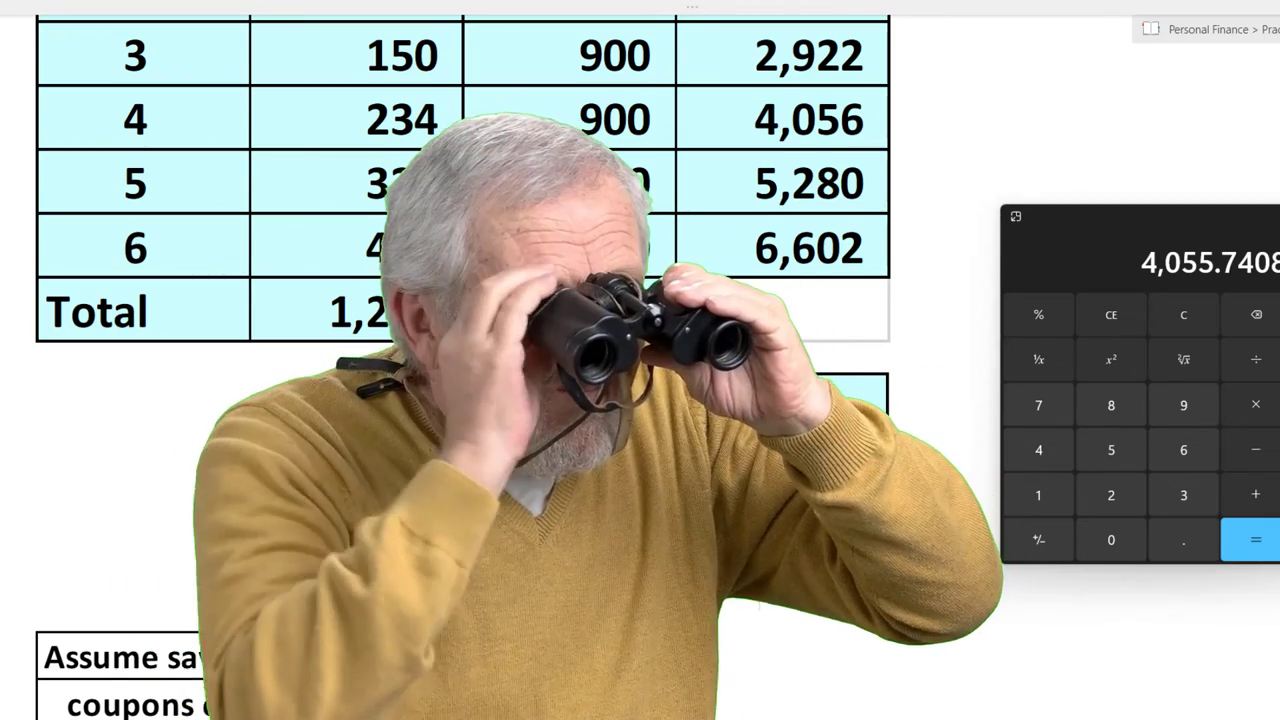
scroll(460, 370, up, 10)
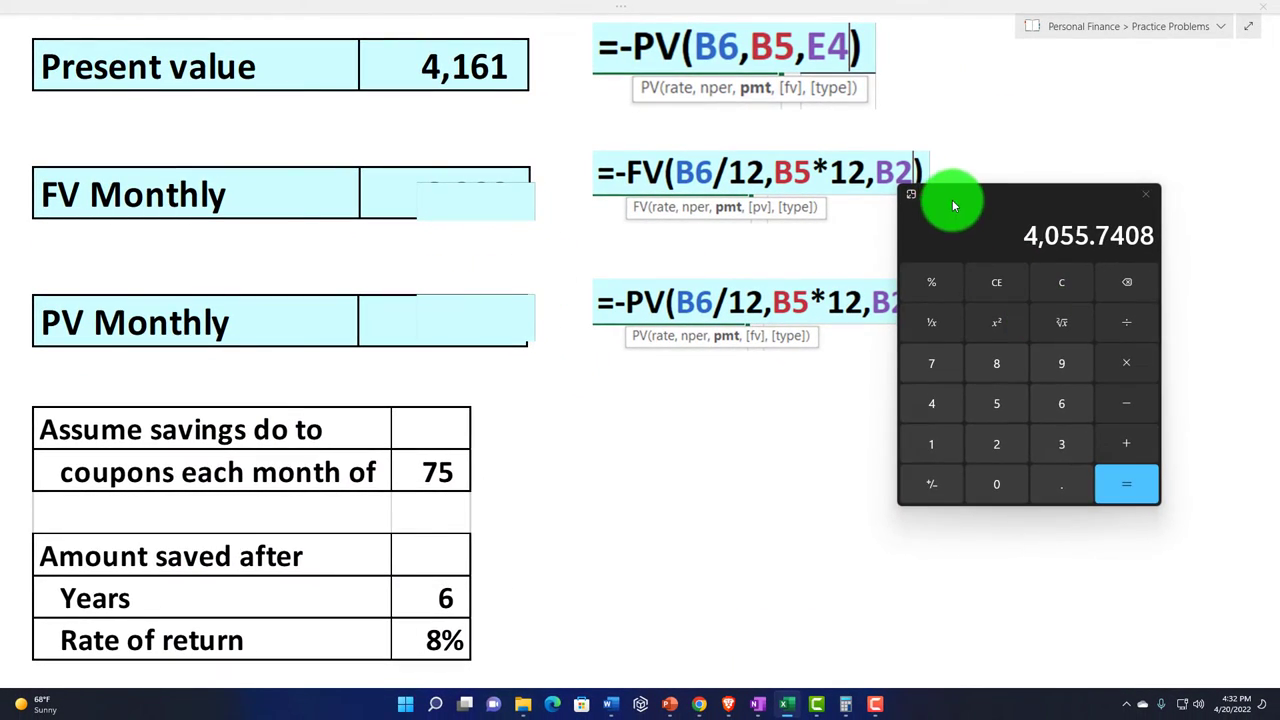
drag(953, 206, 1279, 210)
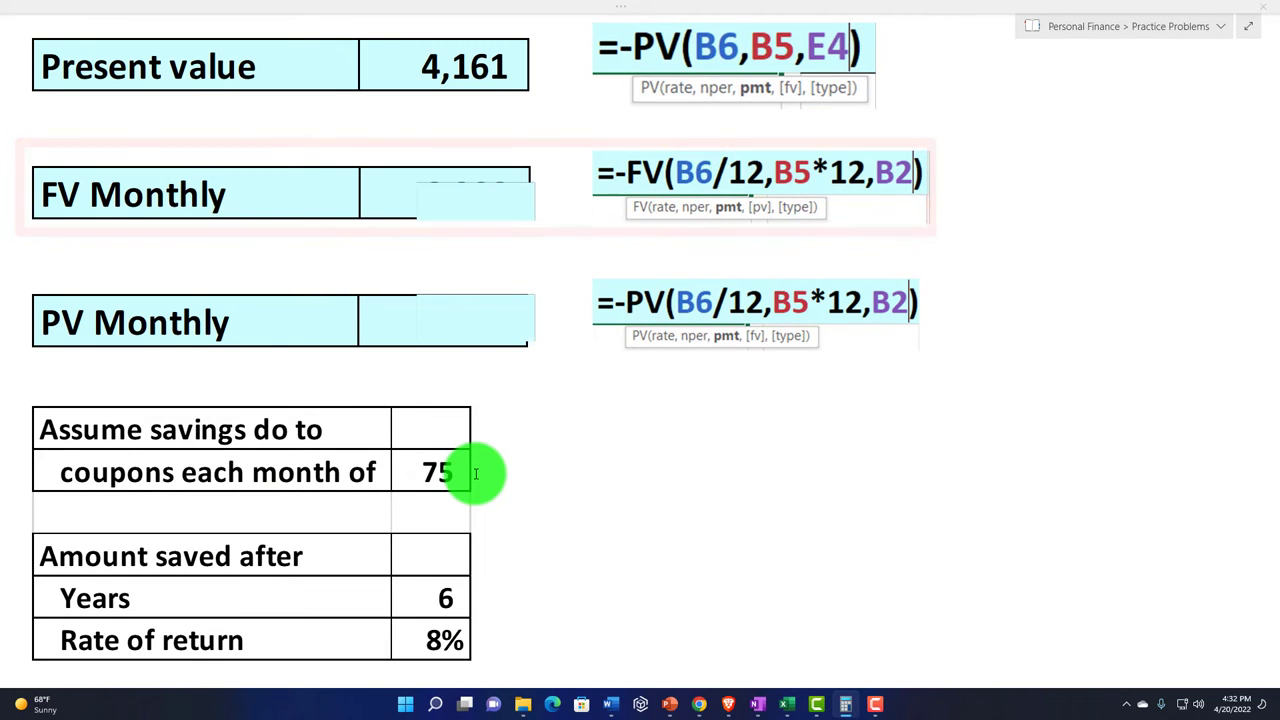
click(506, 199)
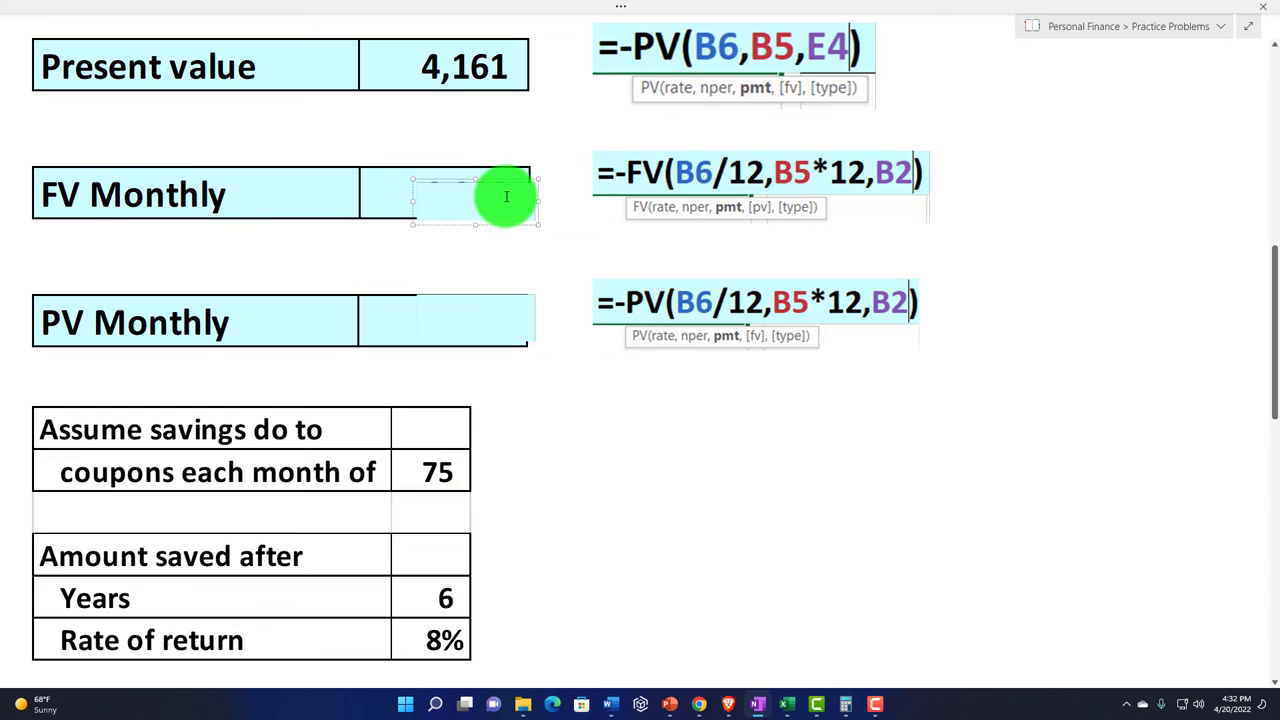
Step: Examine the FV Monthly result and formula against the annual future value, rate of return, years and monthly savings inputs
scroll(506, 199, up, 5)
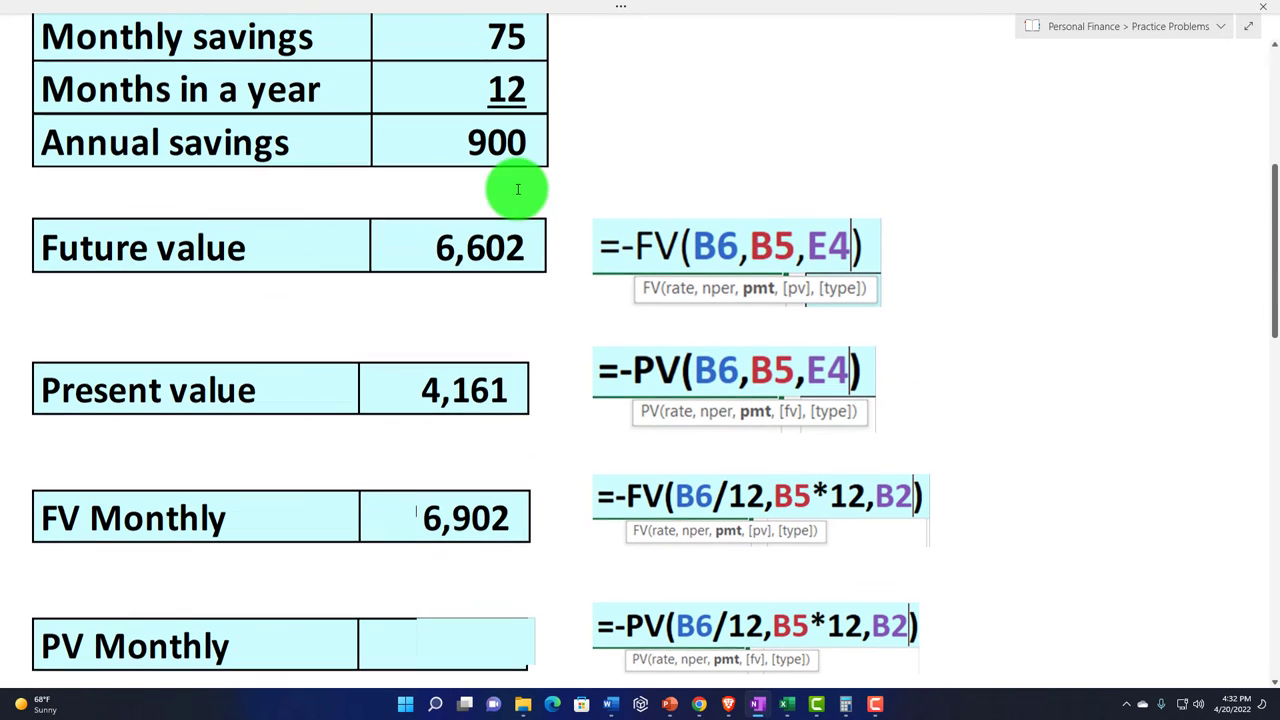
scroll(522, 482, down, 2)
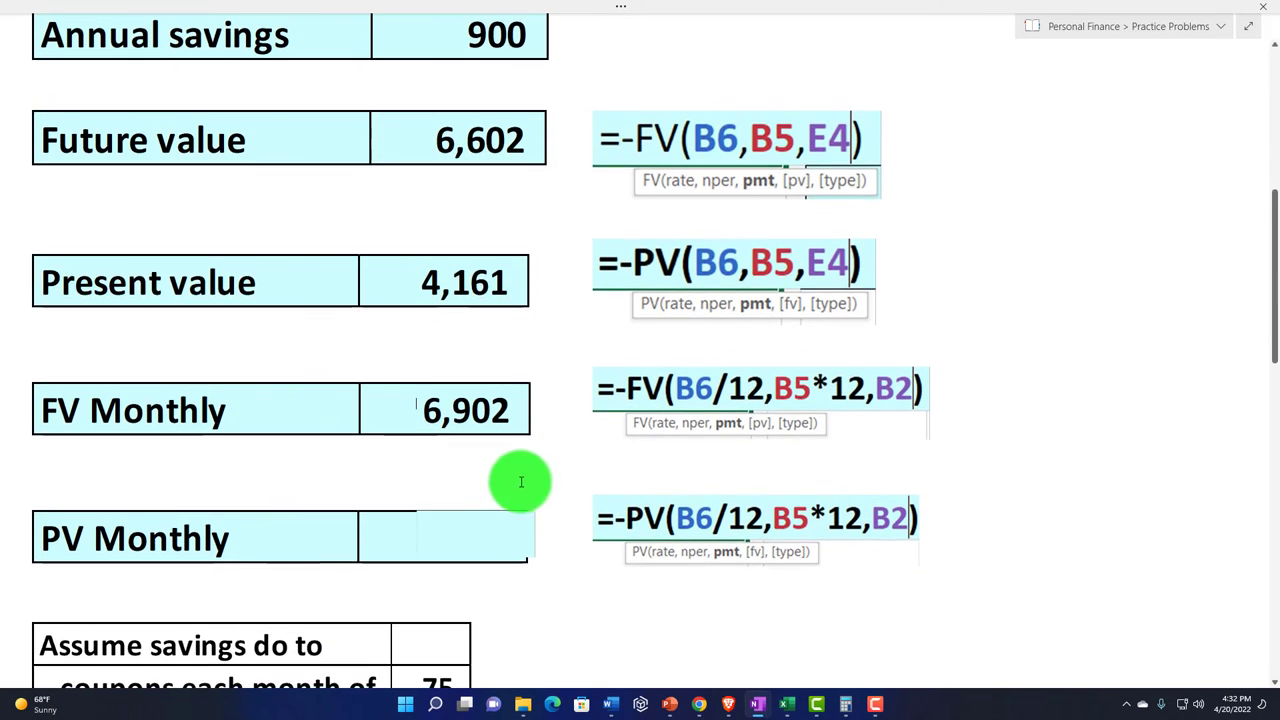
scroll(505, 471, down, 2)
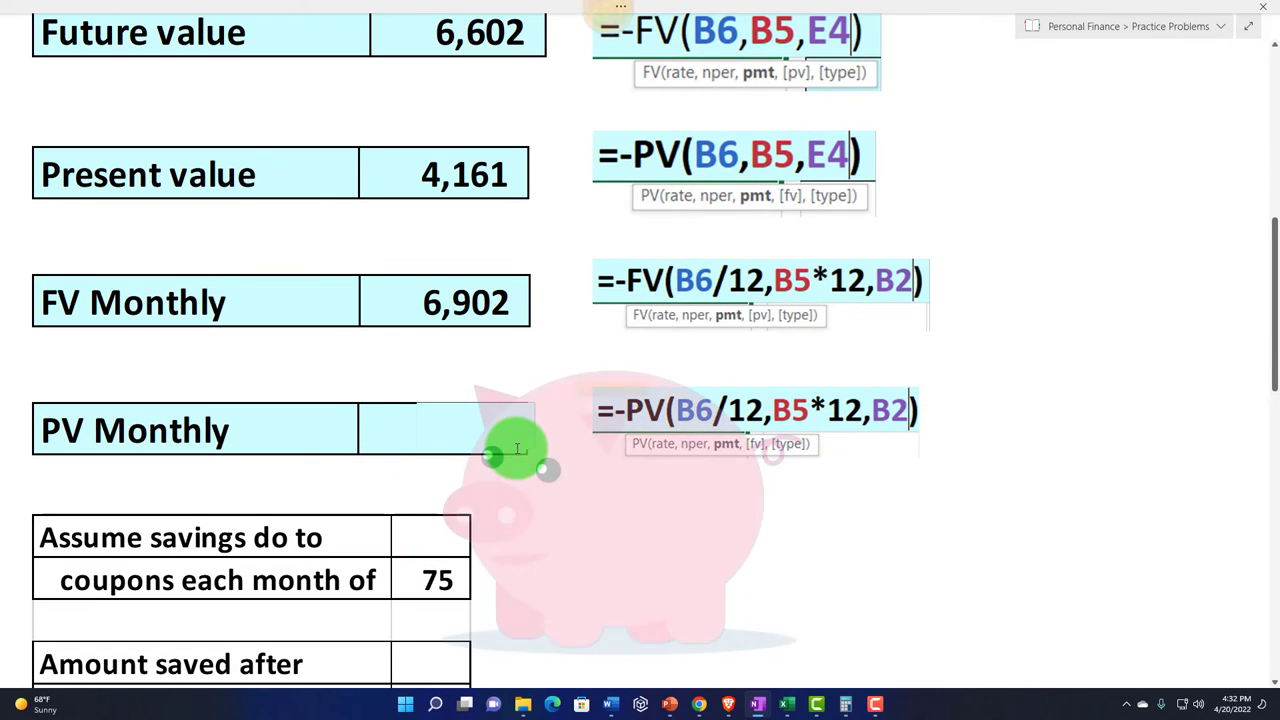
scroll(607, 195, up, 8)
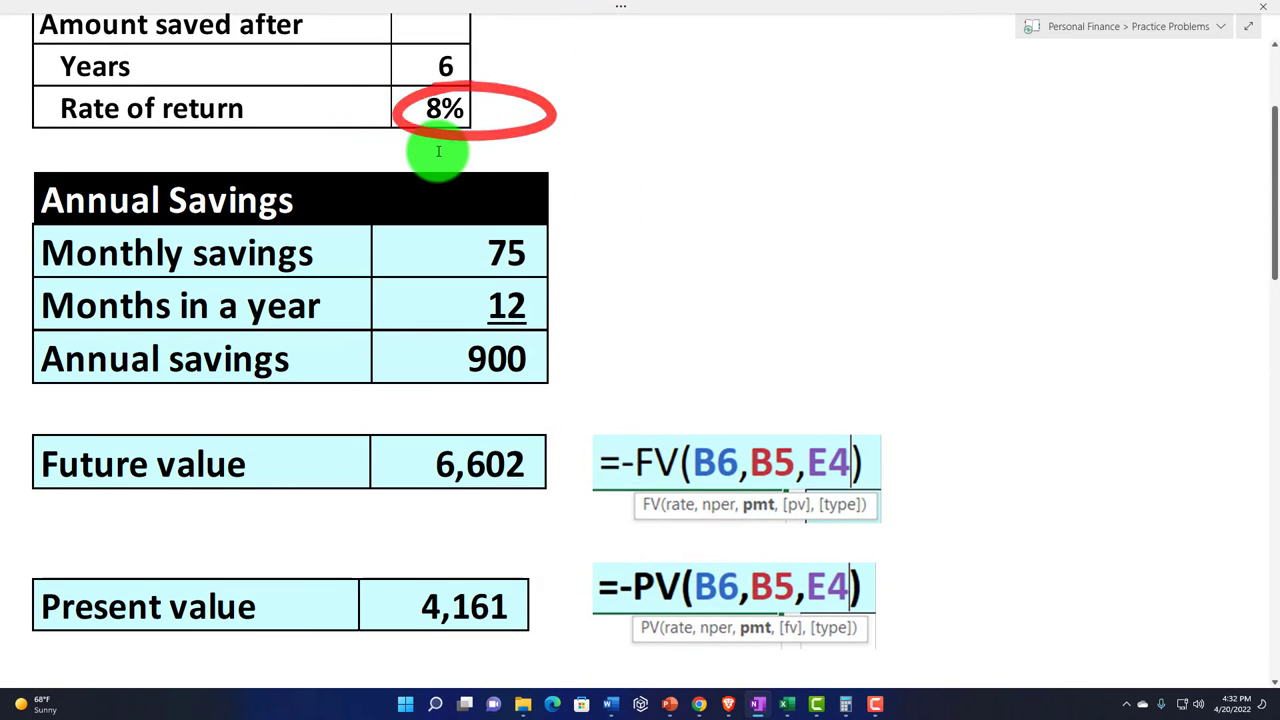
scroll(438, 151, down, 4)
scroll(540, 471, down, 2)
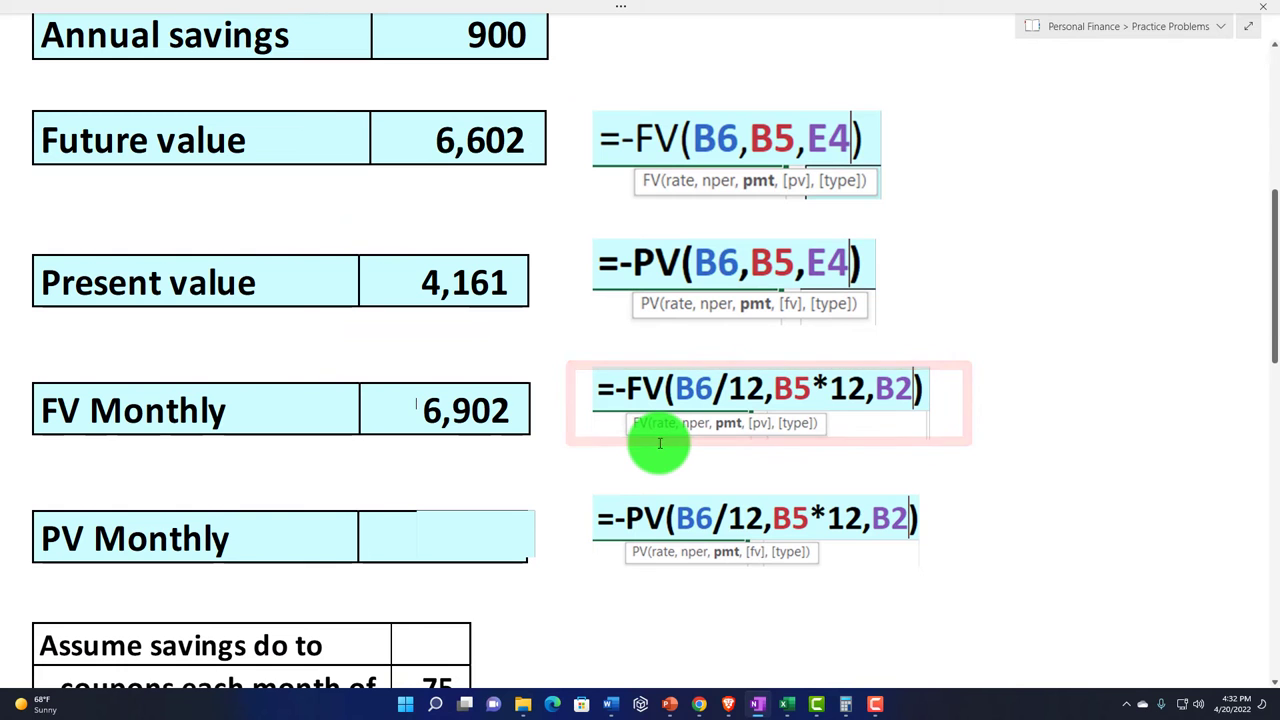
scroll(660, 443, up, 6)
drag(478, 130, 477, 120)
scroll(477, 120, down, 3)
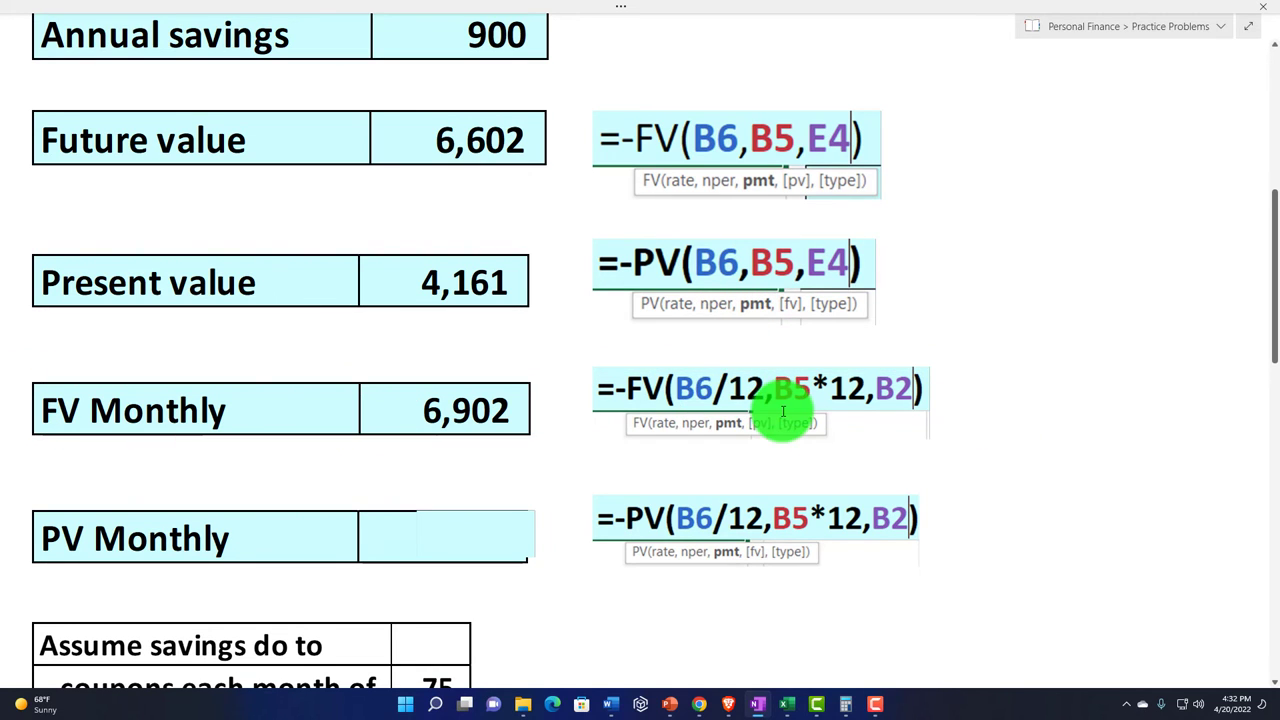
scroll(722, 425, up, 4)
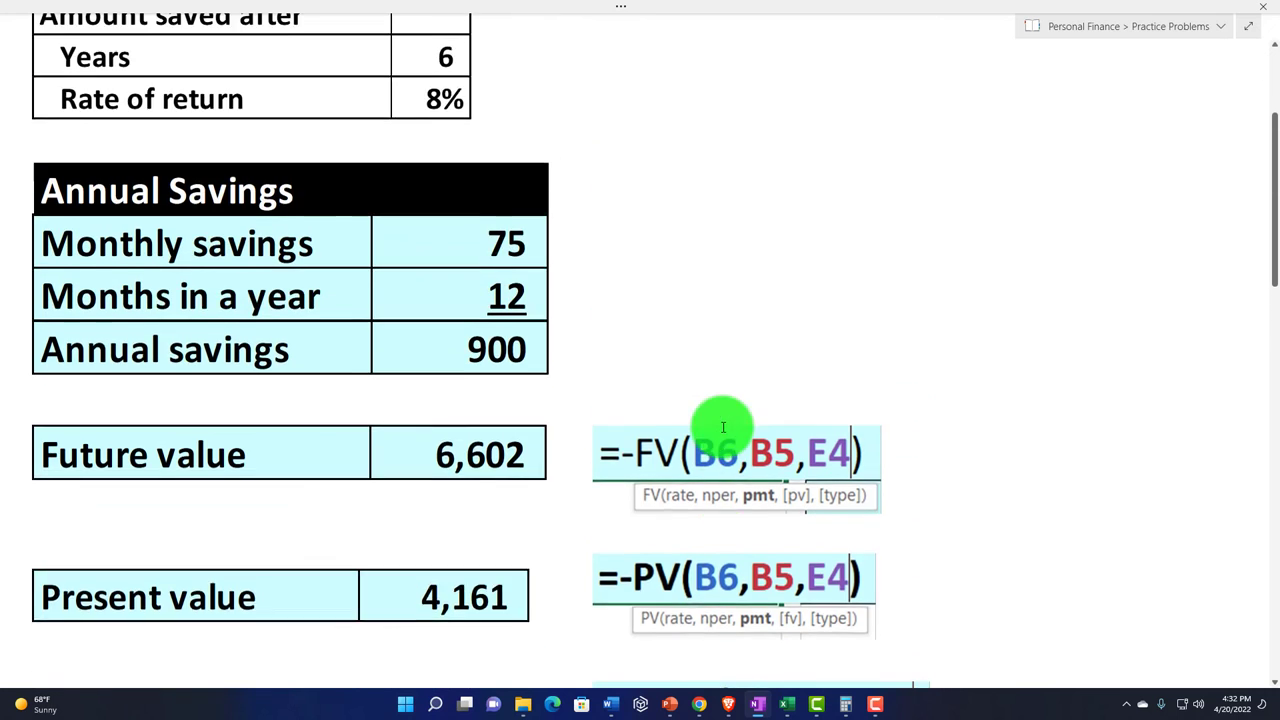
scroll(478, 177, down, 4)
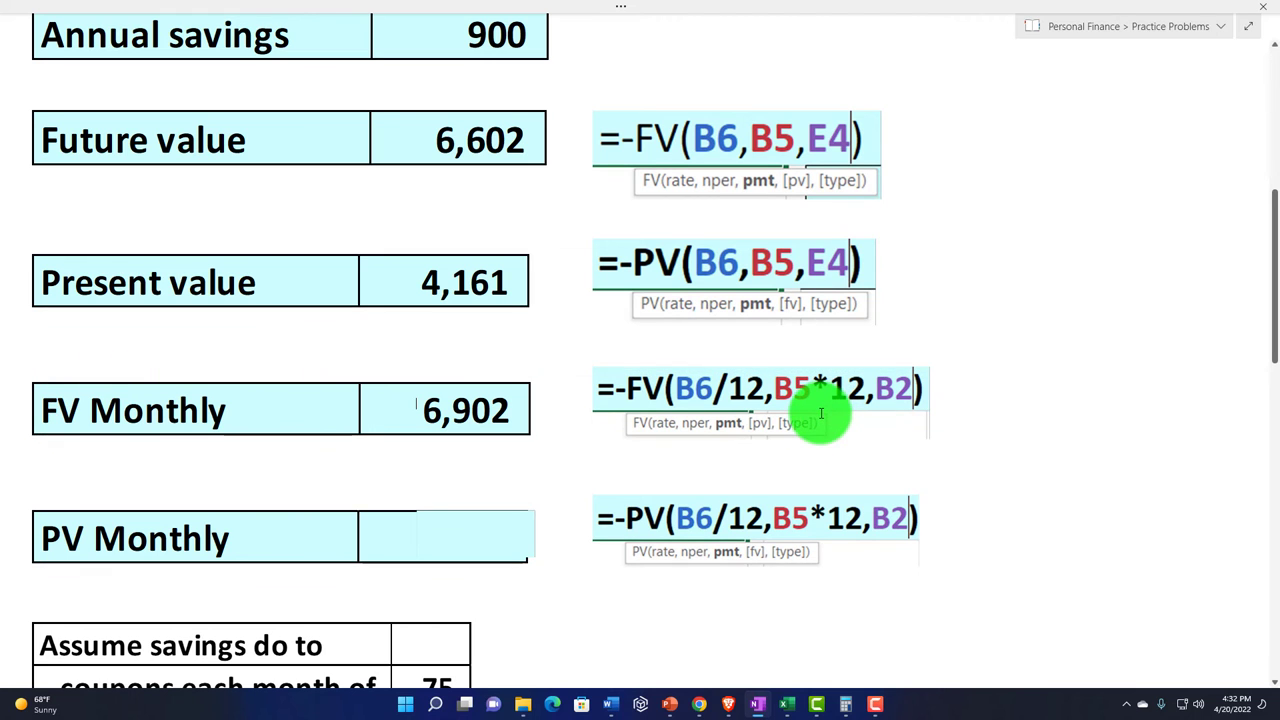
scroll(749, 449, up, 6)
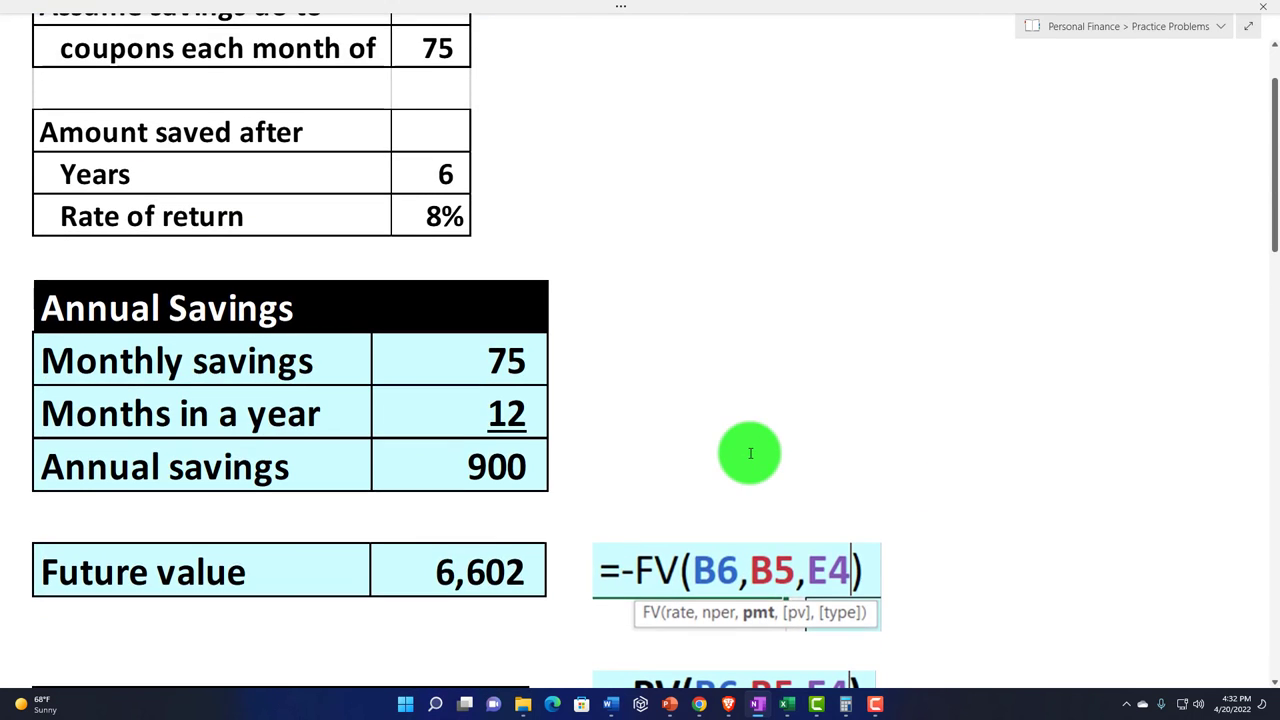
scroll(455, 170, down, 6)
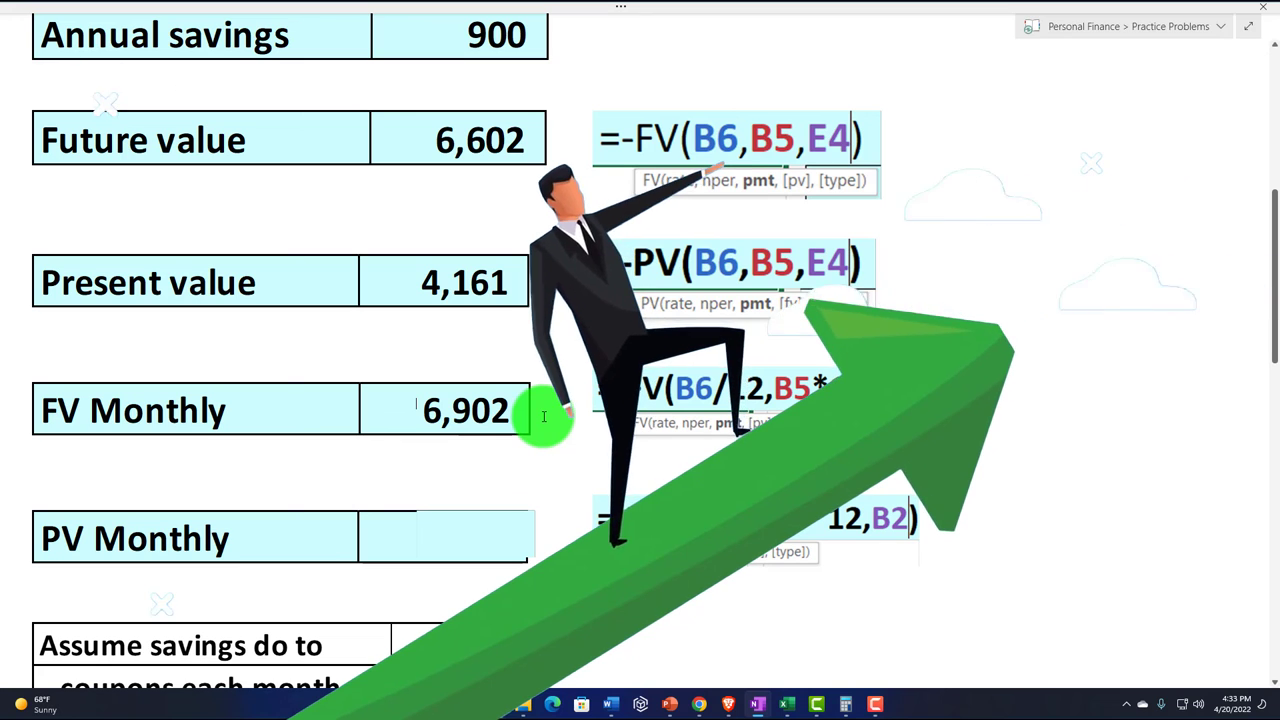
scroll(540, 418, up, 2)
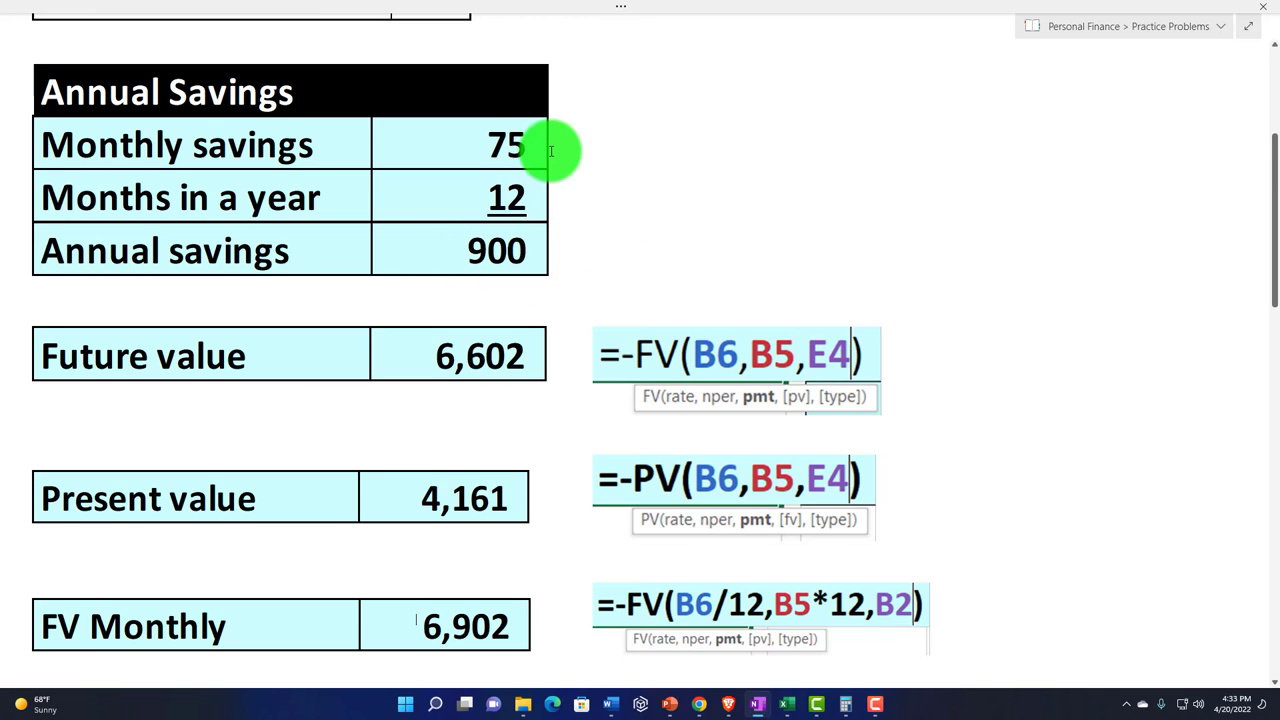
Step: Uncover the PV Monthly result by removing the shape that covers it
scroll(550, 150, down, 3)
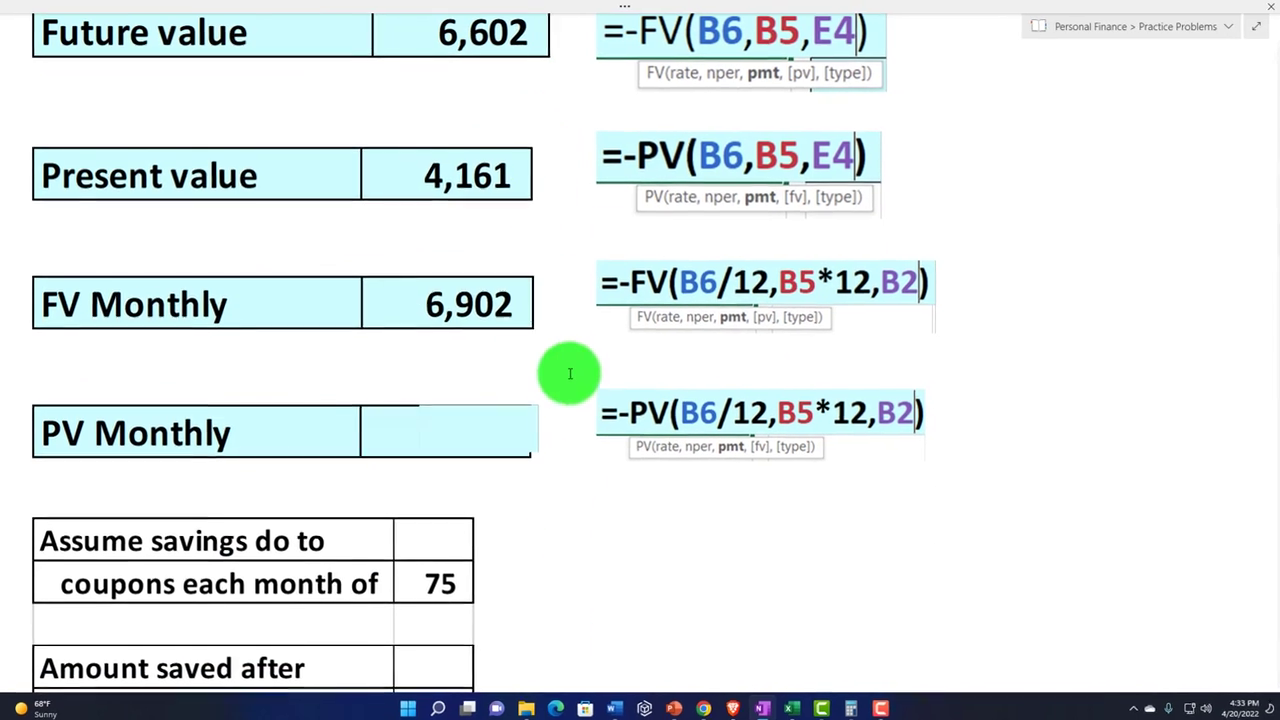
click(510, 418)
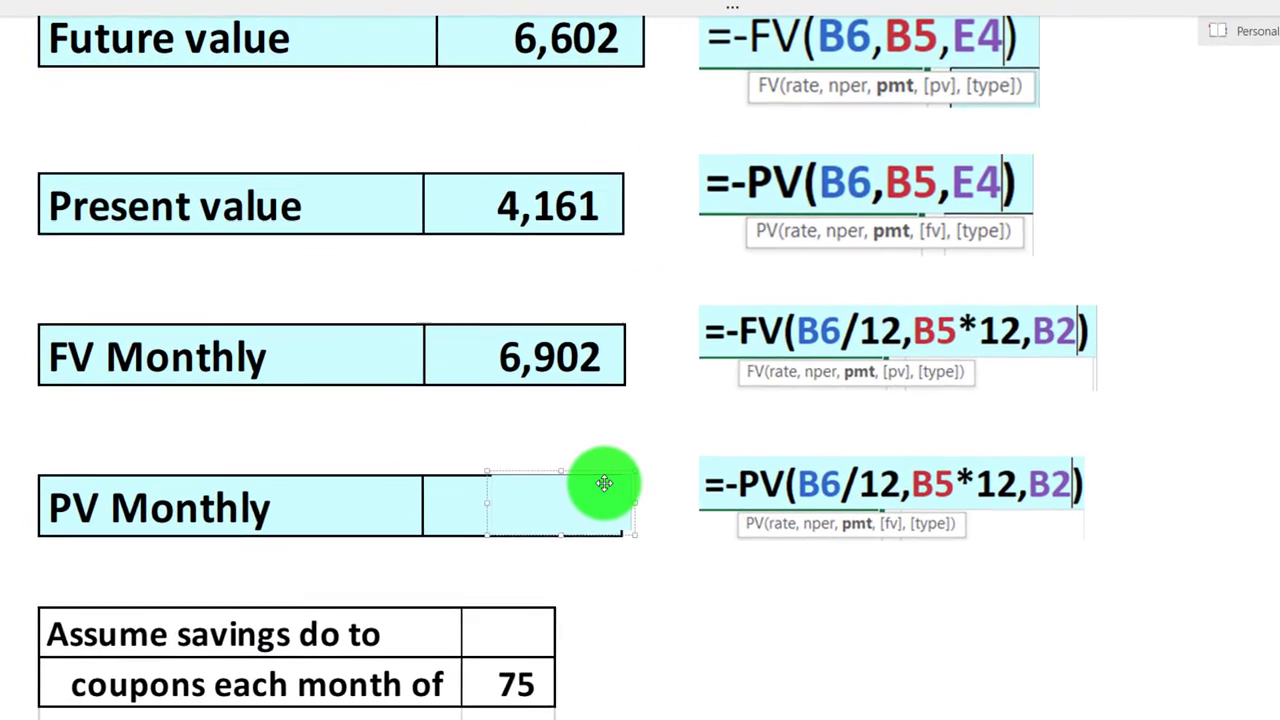
key(Delete)
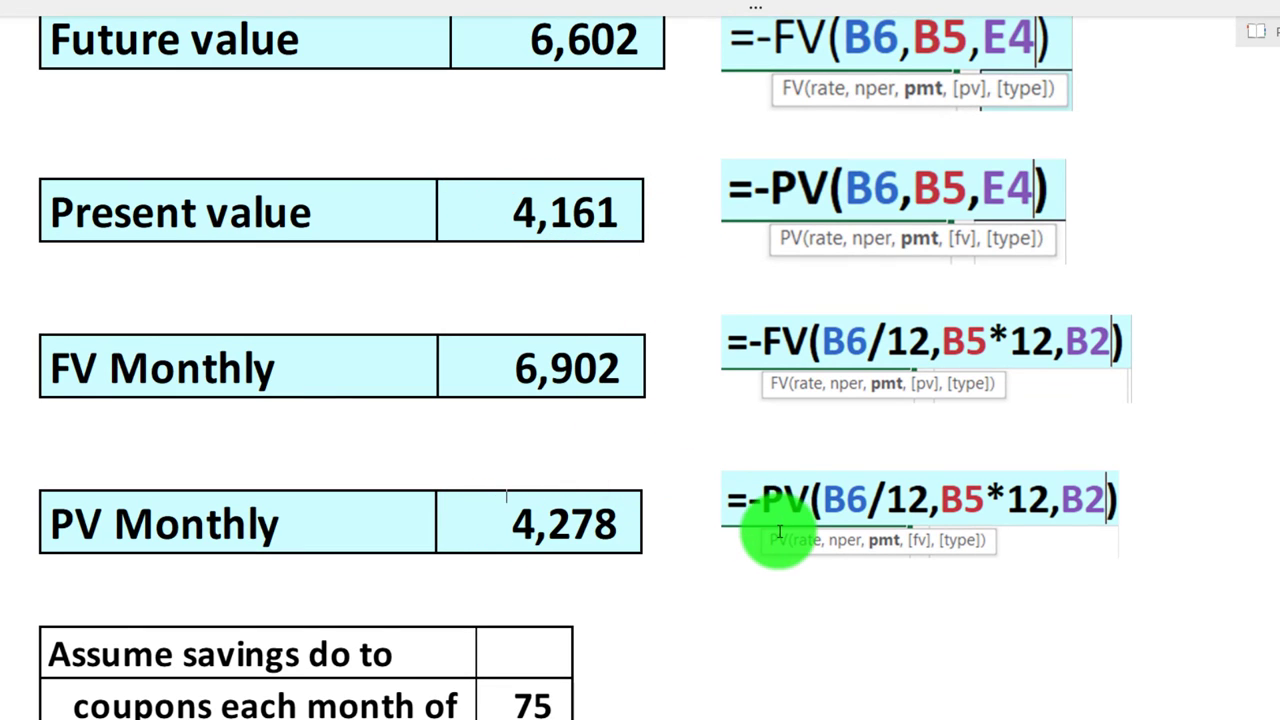
Step: Examine the rate, number of periods and payment arguments of the PV Monthly formula against the rate, years and monthly savings inputs
scroll(770, 500, up, 5)
scroll(600, 200, up, 1)
scroll(709, 523, down, 5)
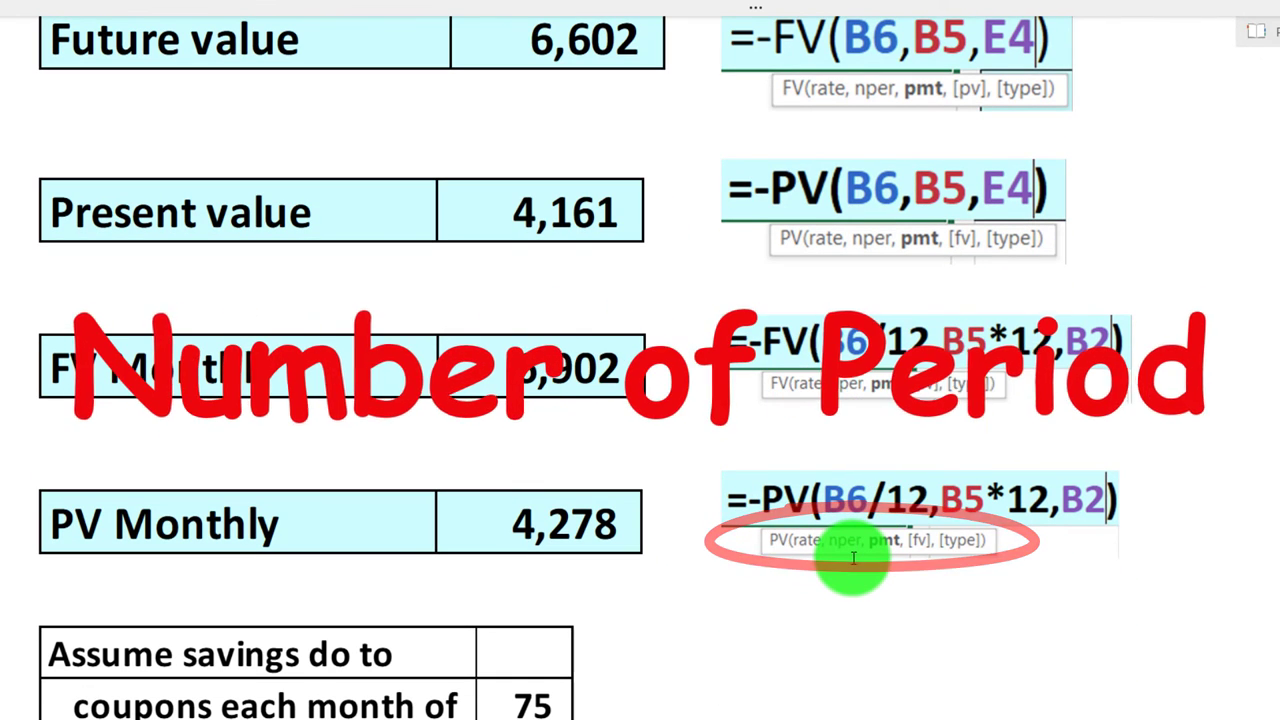
scroll(714, 563, up, 6)
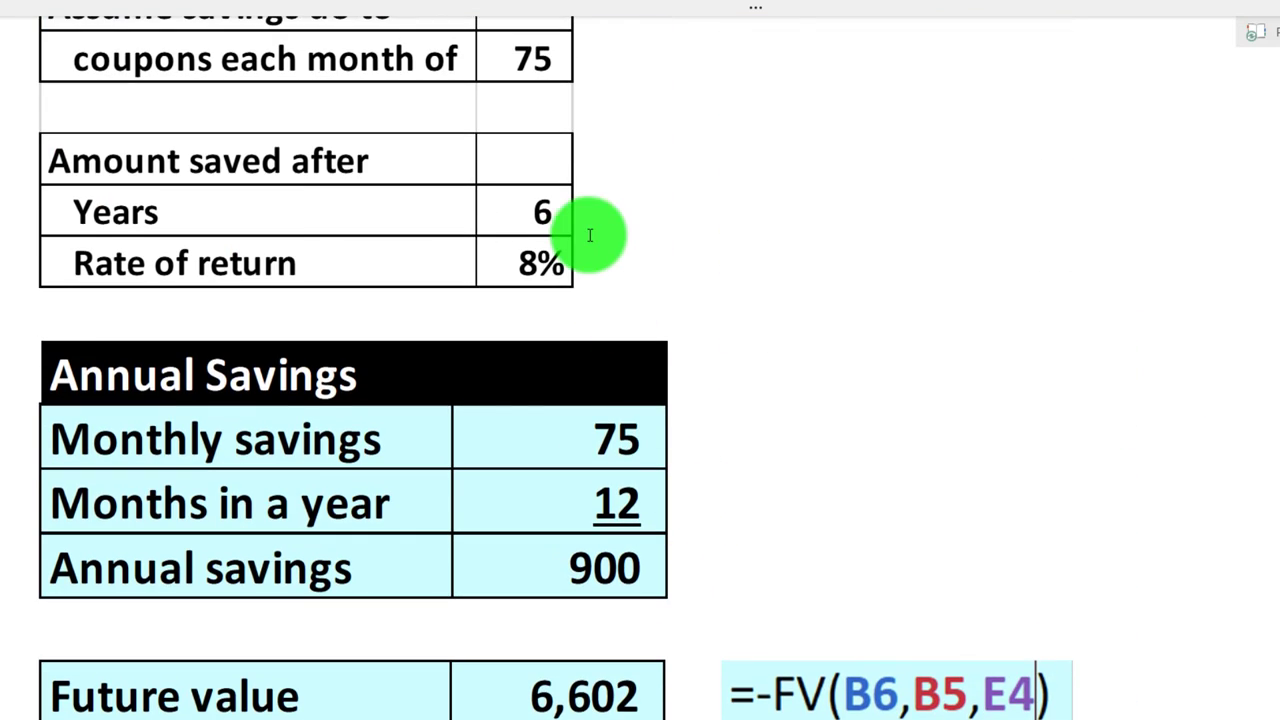
scroll(586, 250, down, 1)
scroll(587, 268, down, 5)
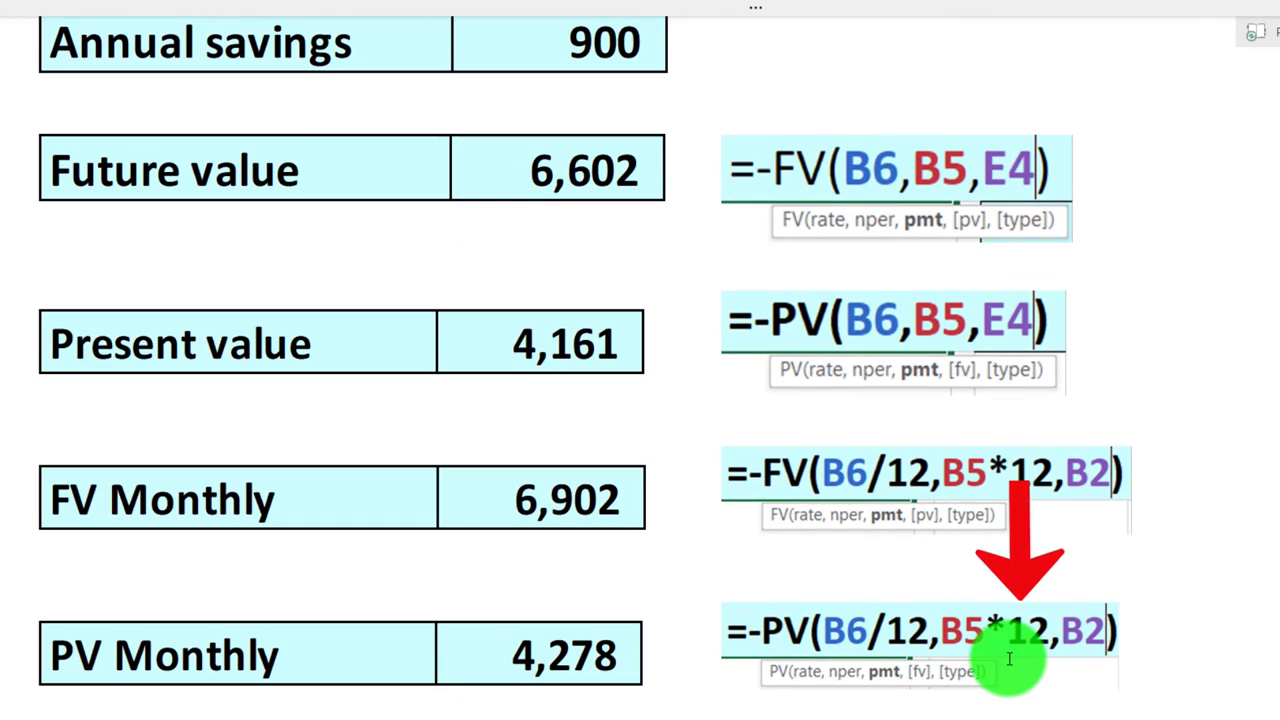
scroll(1008, 658, down, 2)
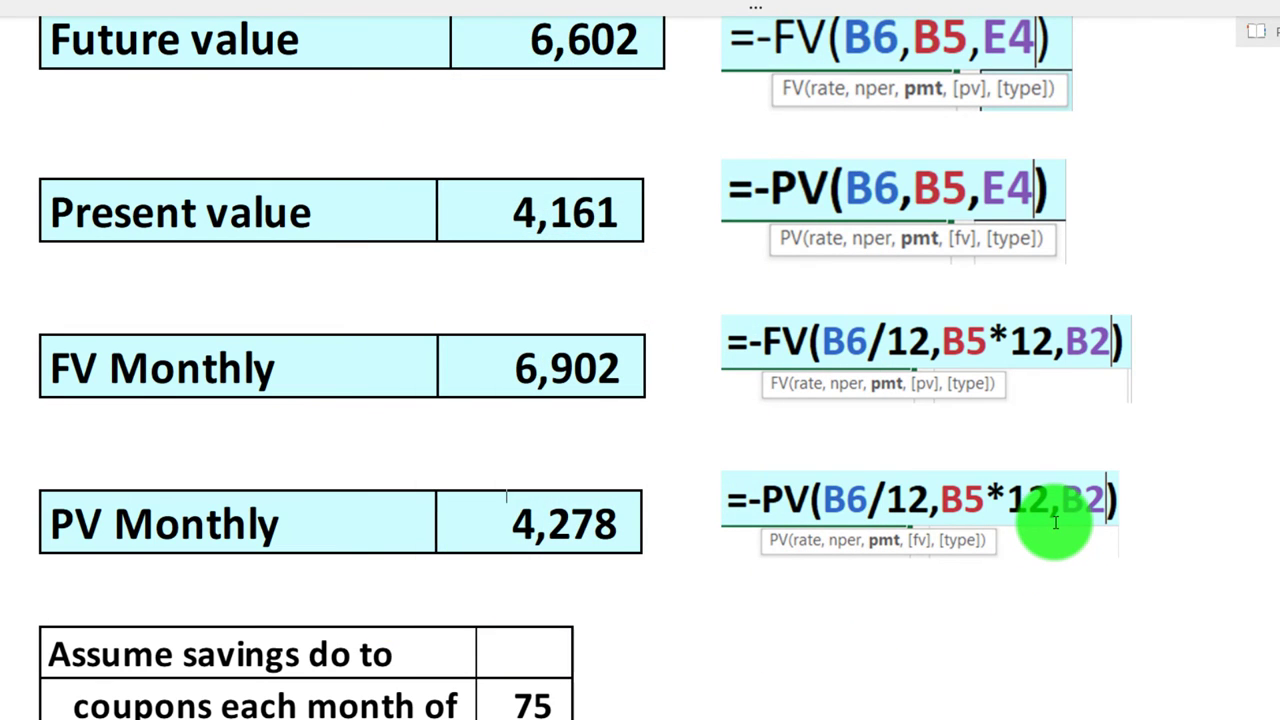
scroll(966, 577, up, 6)
scroll(702, 427, down, 6)
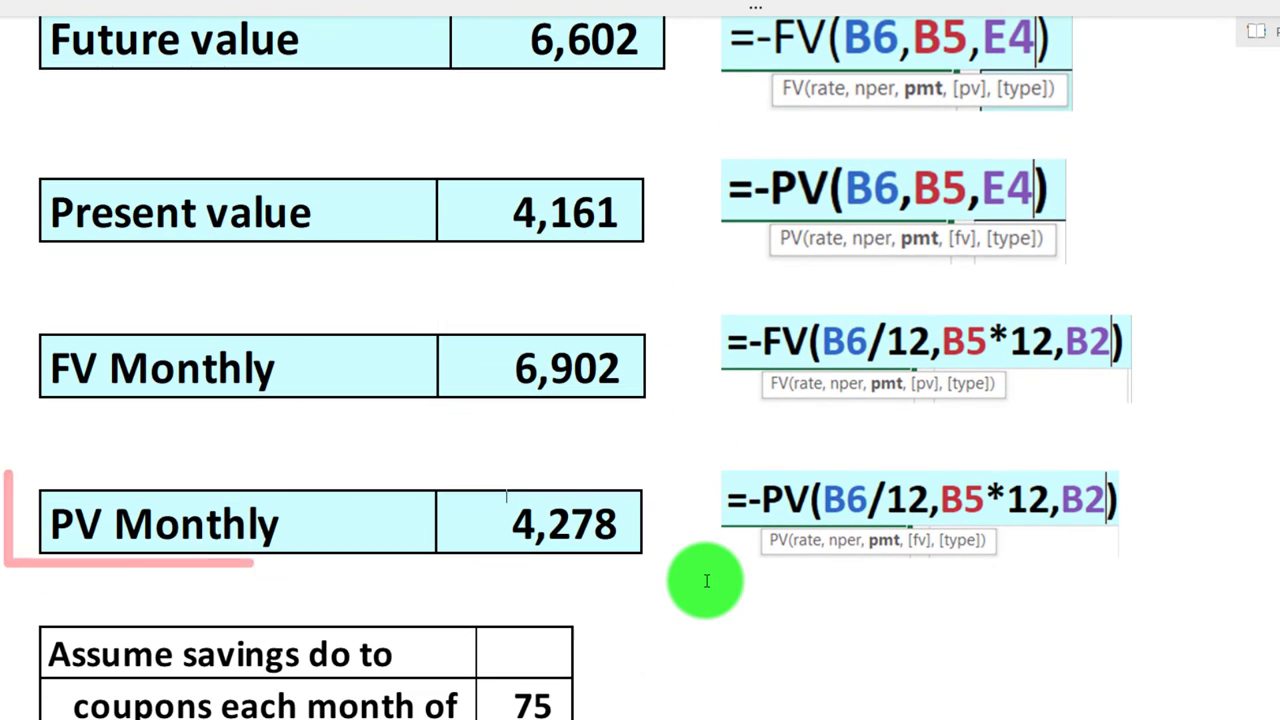